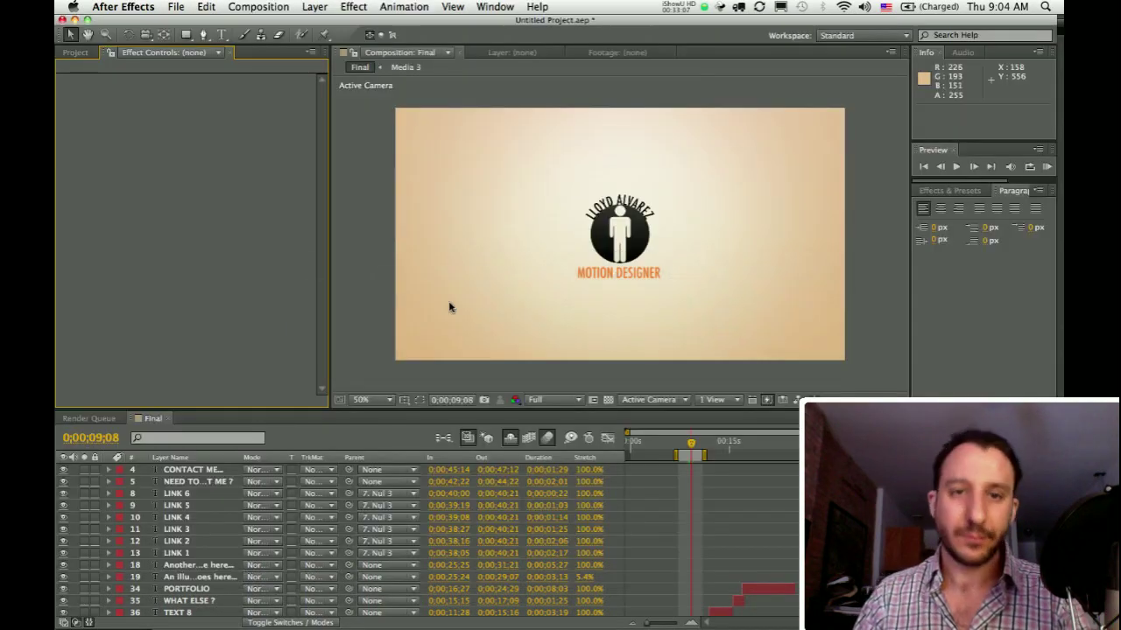
Step: Launch the ft-Toolbar.jsxbin script panel from the Window menu
left_click(492, 8)
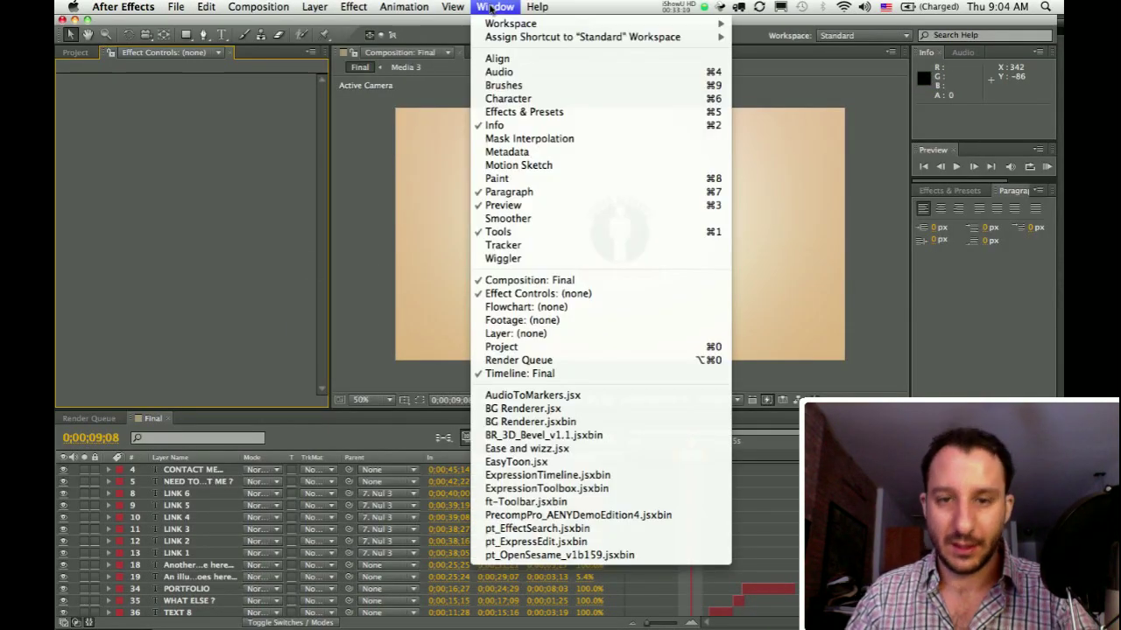
left_click(520, 502)
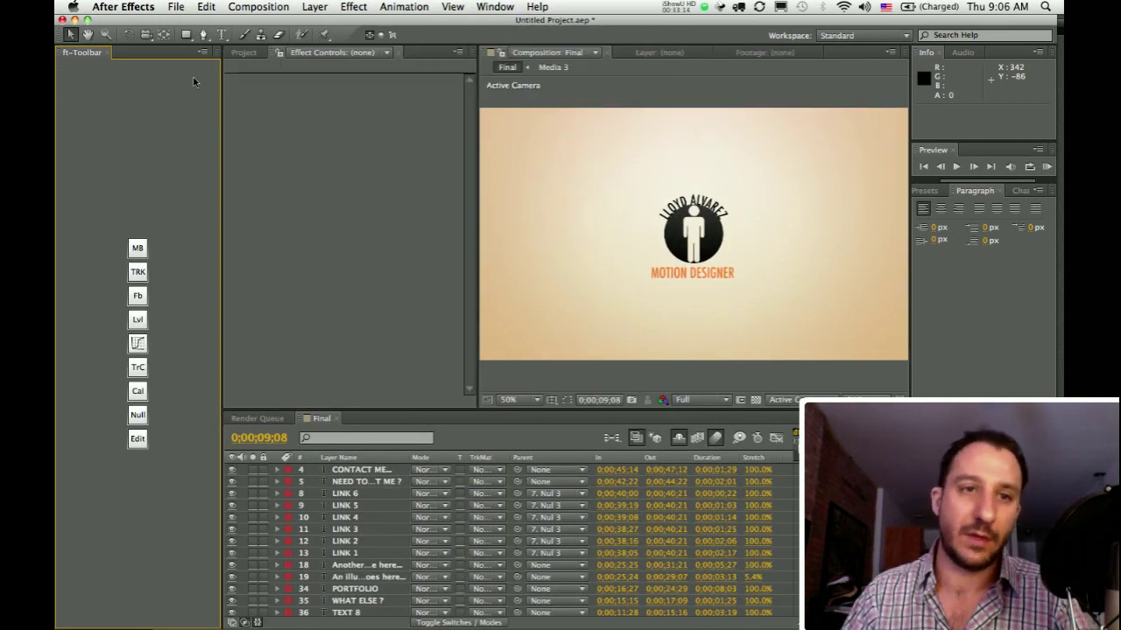
Step: Undock the ft-Toolbar into a floating window and stretch it into a wide horizontal strip
left_click(202, 52)
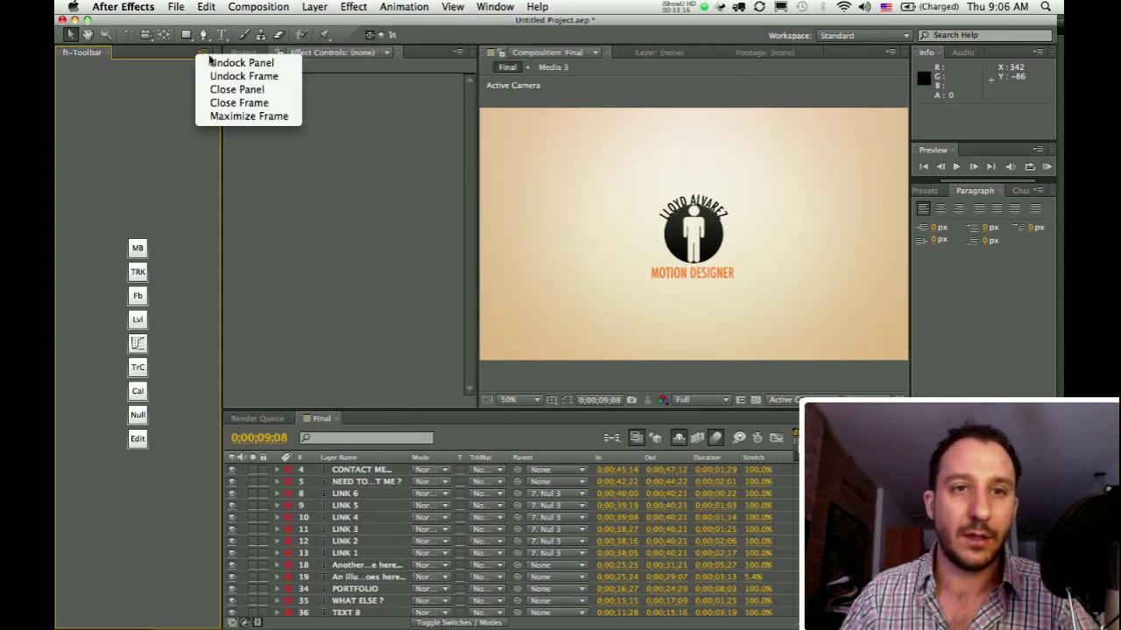
left_click(260, 63)
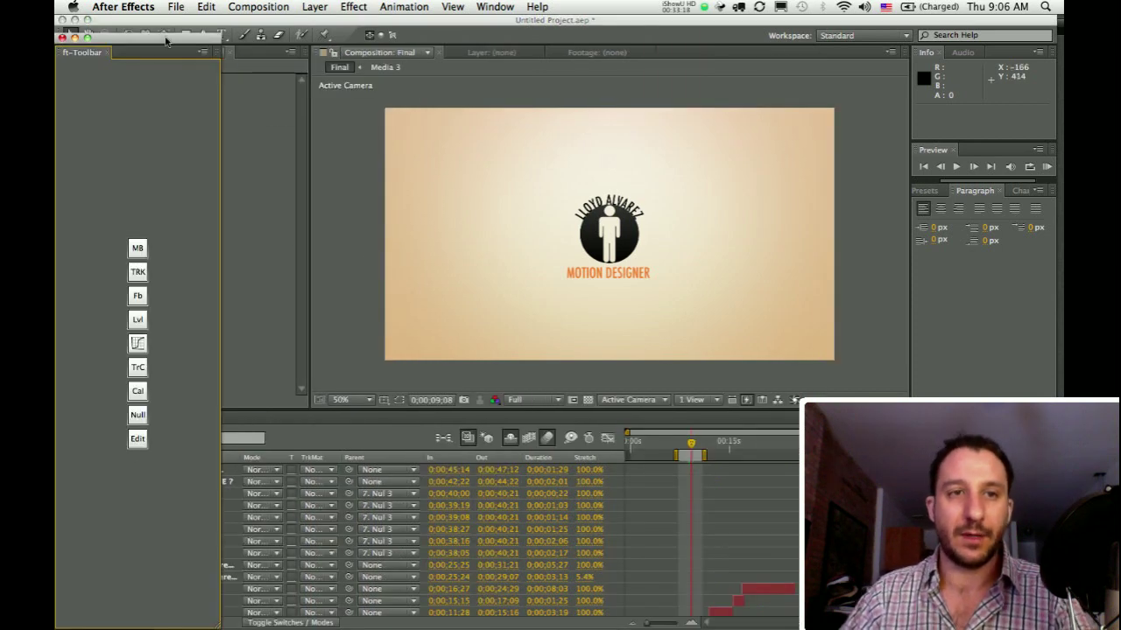
left_click_drag(166, 40, 299, 35)
left_click_drag(349, 620, 792, 140)
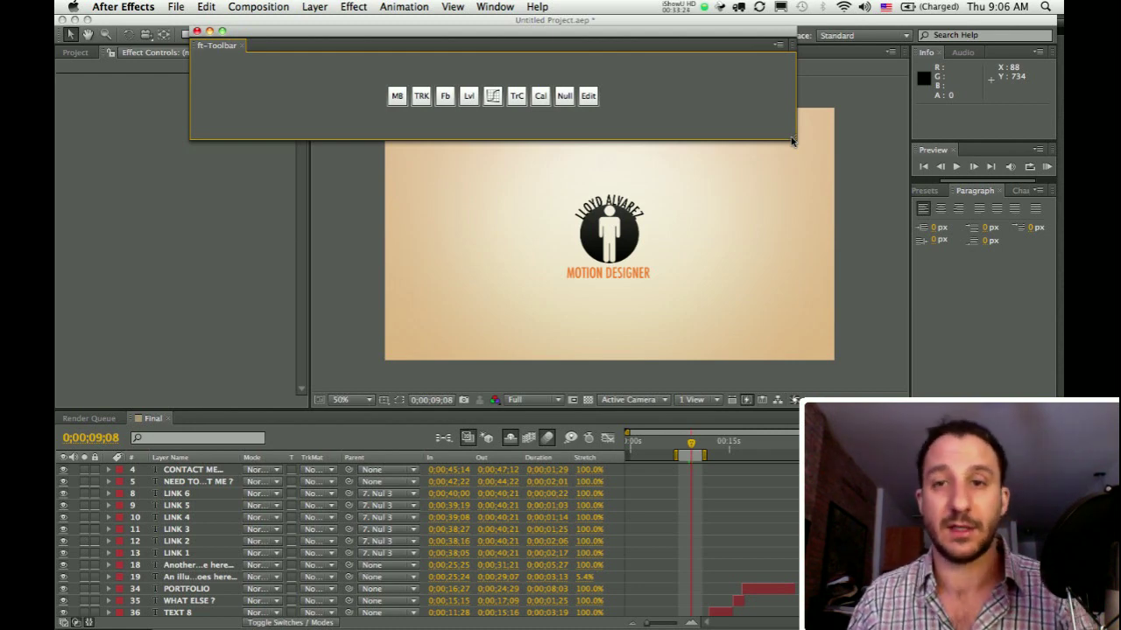
Step: Adjust the strip's height, reshape it into a tall column, and dock it beside the Project panel
left_click_drag(790, 141, 786, 99)
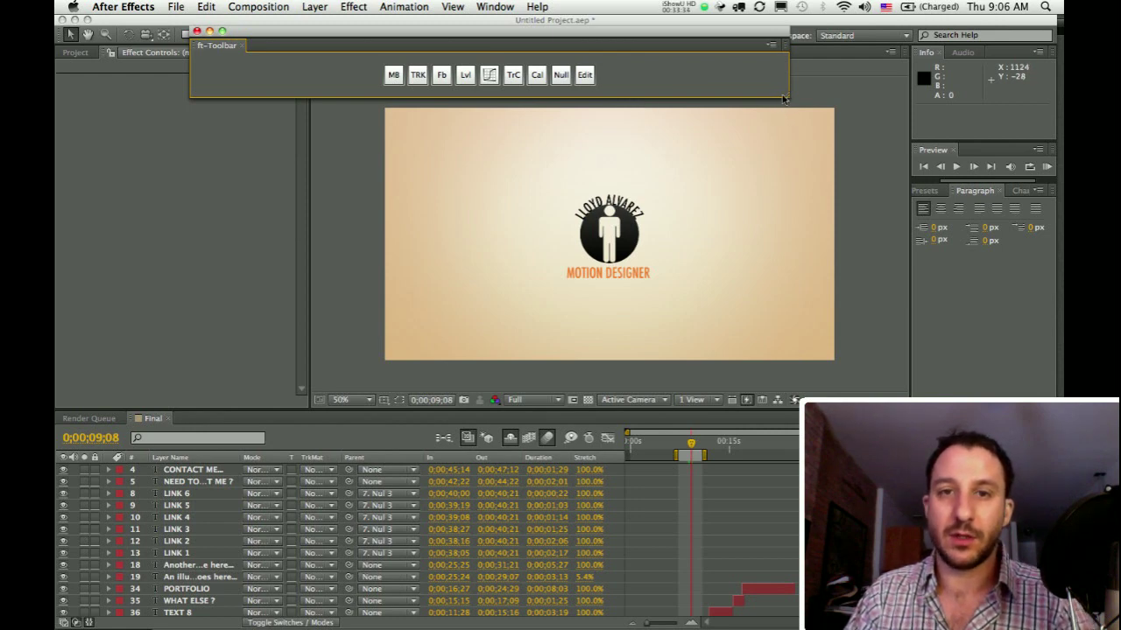
left_click_drag(785, 99, 827, 115)
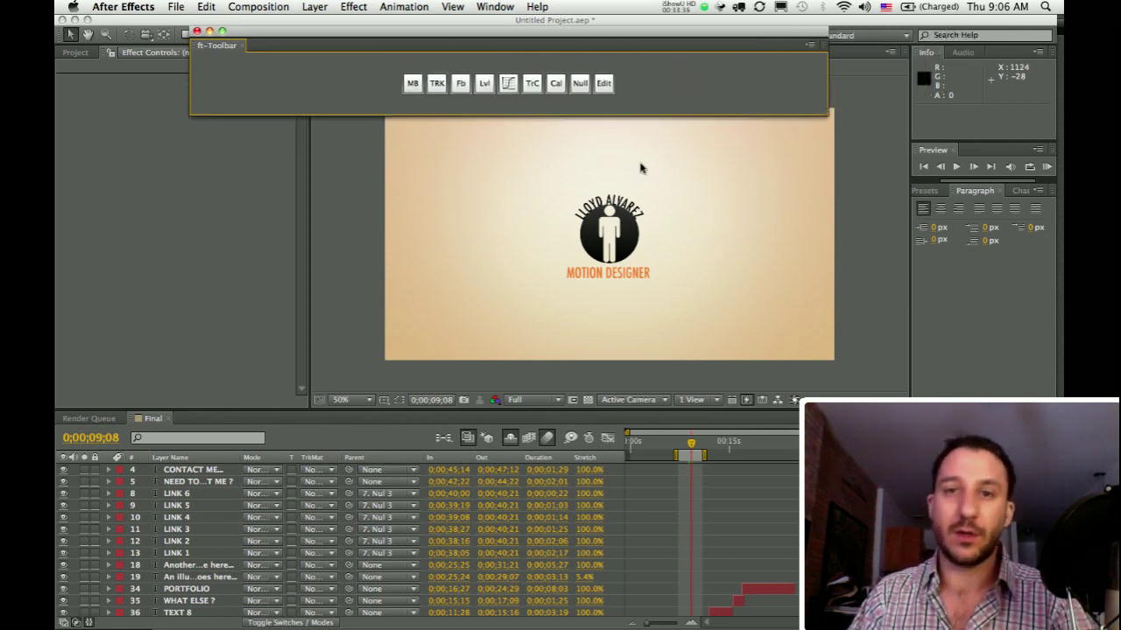
left_click_drag(640, 168, 688, 108)
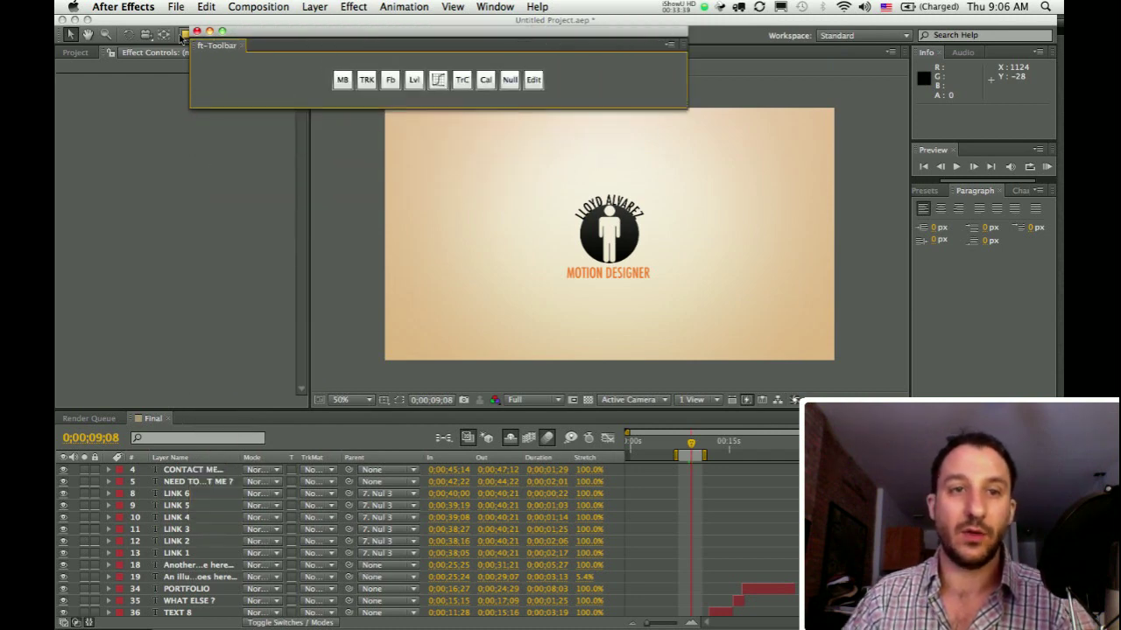
left_click_drag(191, 46, 344, 61)
Step: Dock the ft-Toolbar as its own full-height panel at the left edge, narrowed to a slim column
left_click_drag(541, 336, 531, 100)
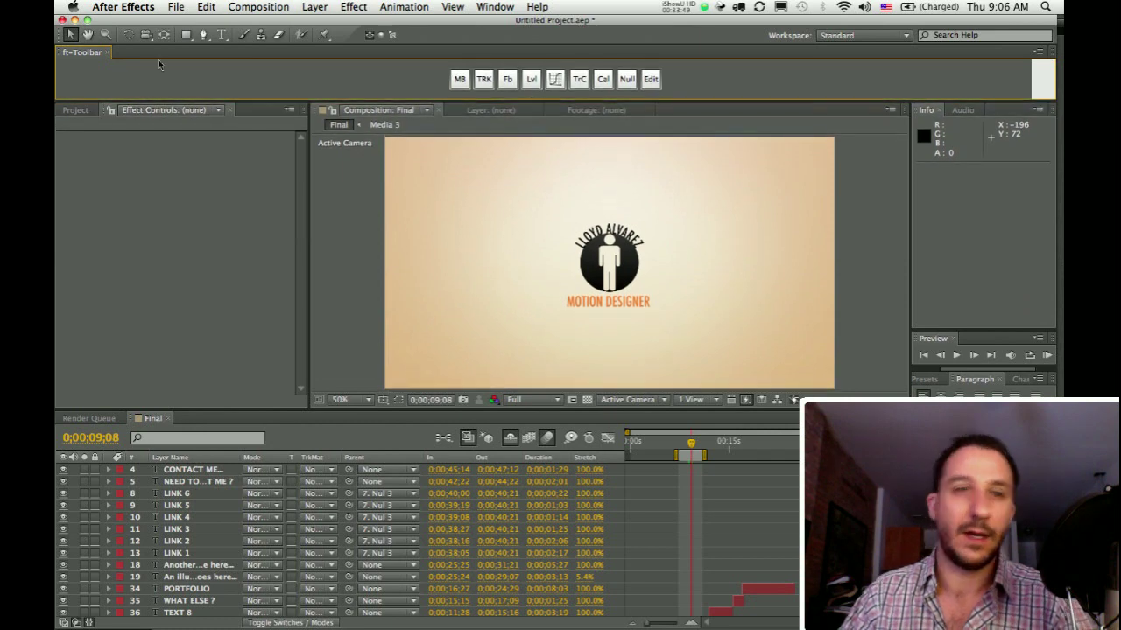
left_click_drag(58, 55, 55, 186)
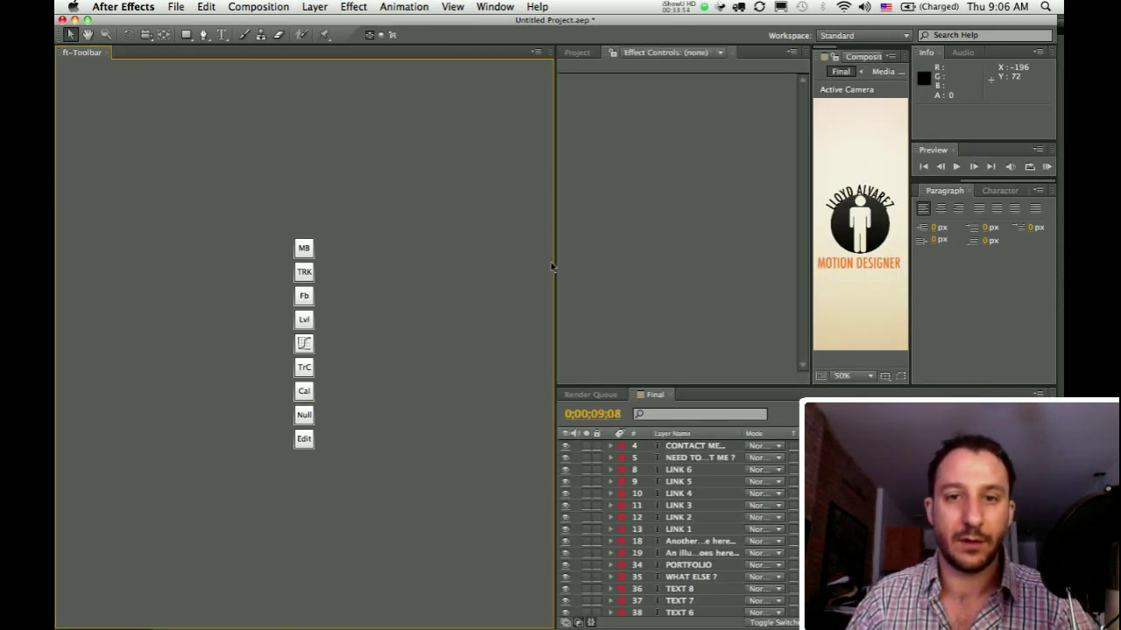
left_click_drag(554, 261, 163, 255)
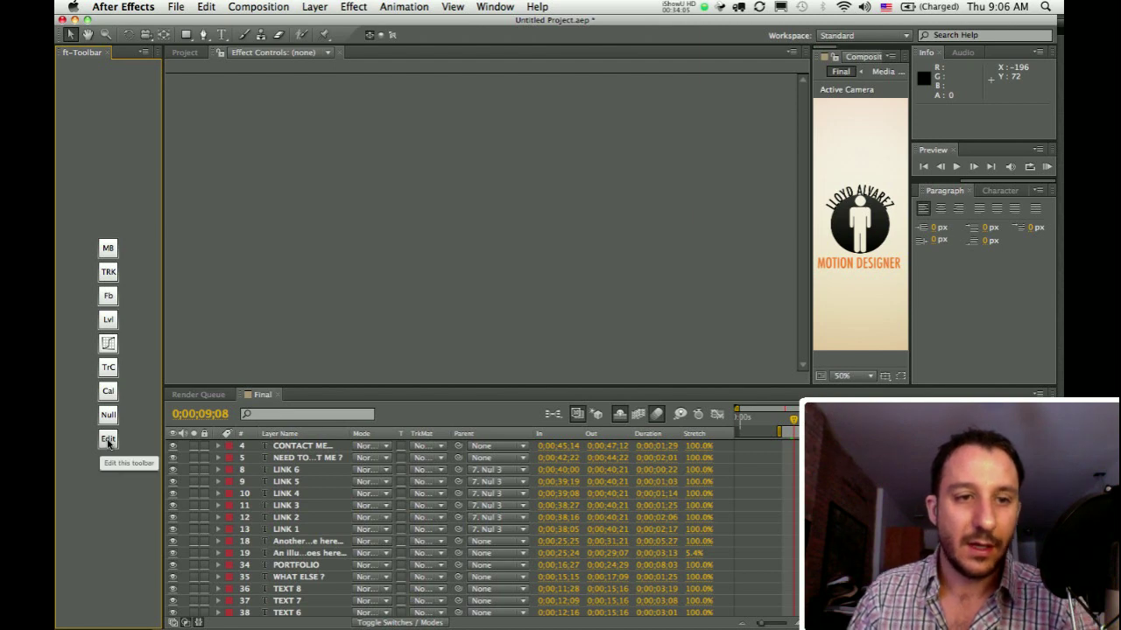
Step: Create a new composition, Comp 1, with default settings and widen its viewer
left_click(176, 7)
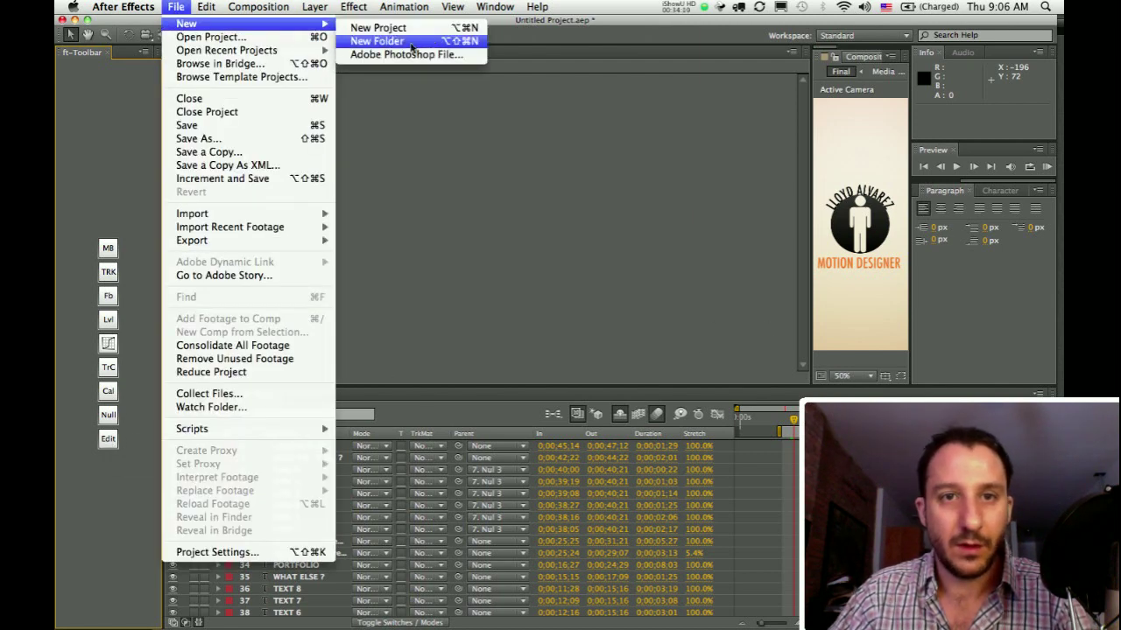
key("Escape")
key("super+n")
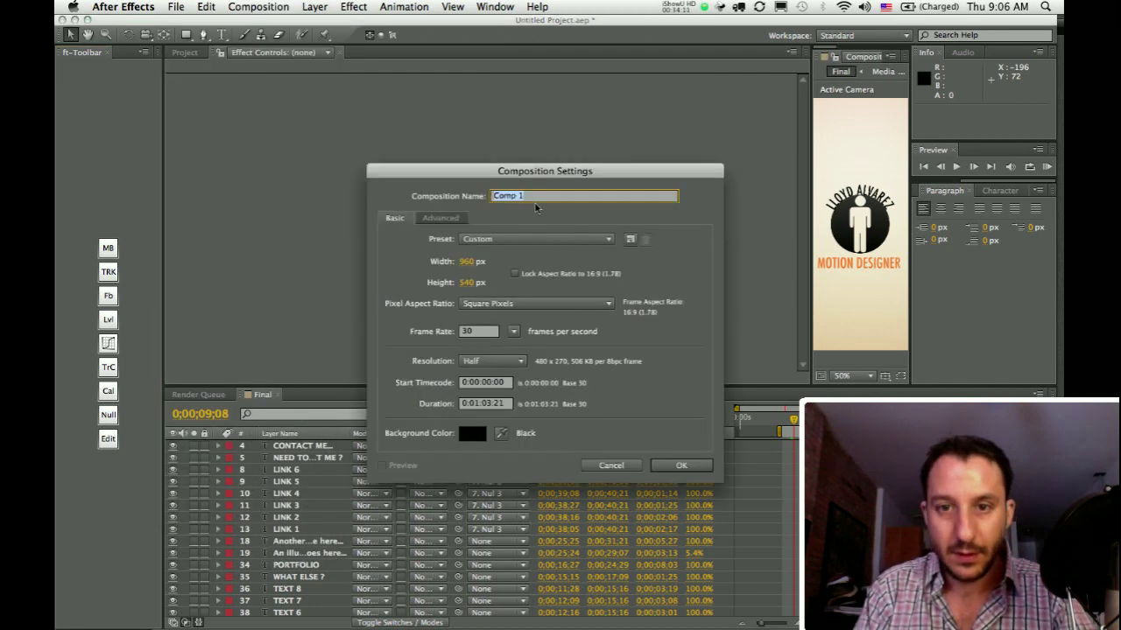
key("Return")
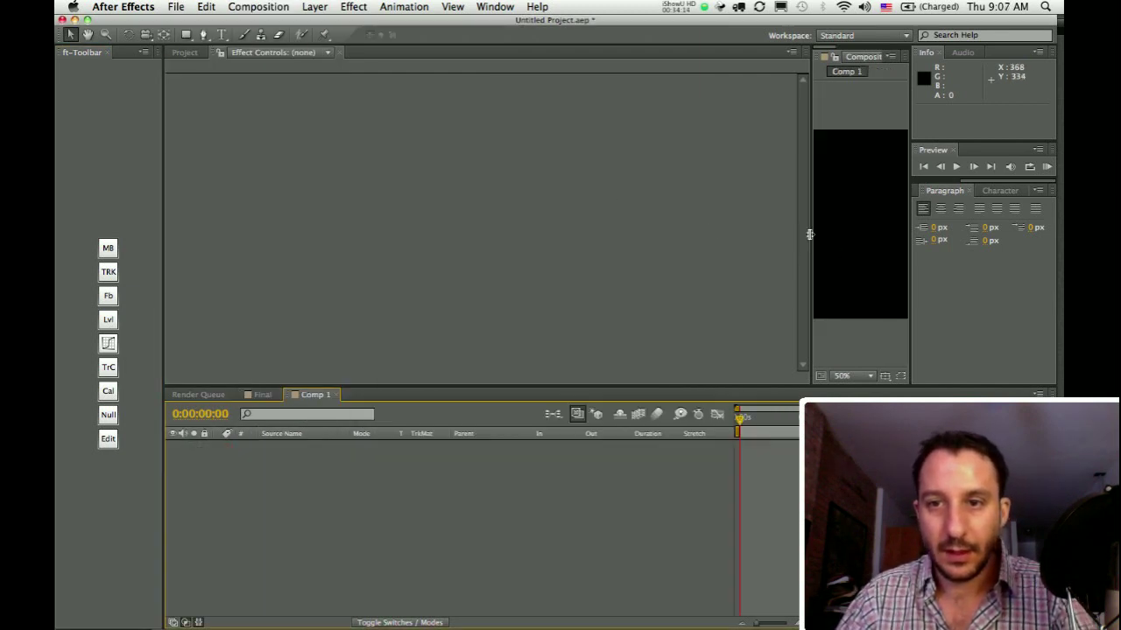
left_click_drag(806, 235, 421, 219)
Step: Add a new 200 × 200 px solid layer, Dark Gray Solid 1
key("super+y")
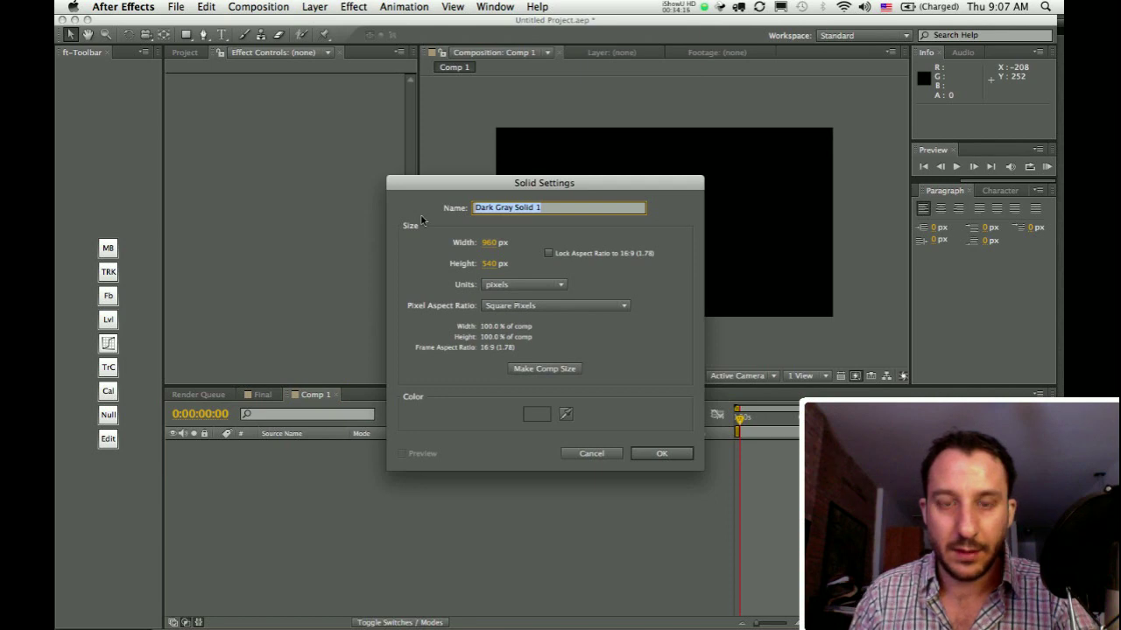
key("Tab")
type("200")
key("Tab")
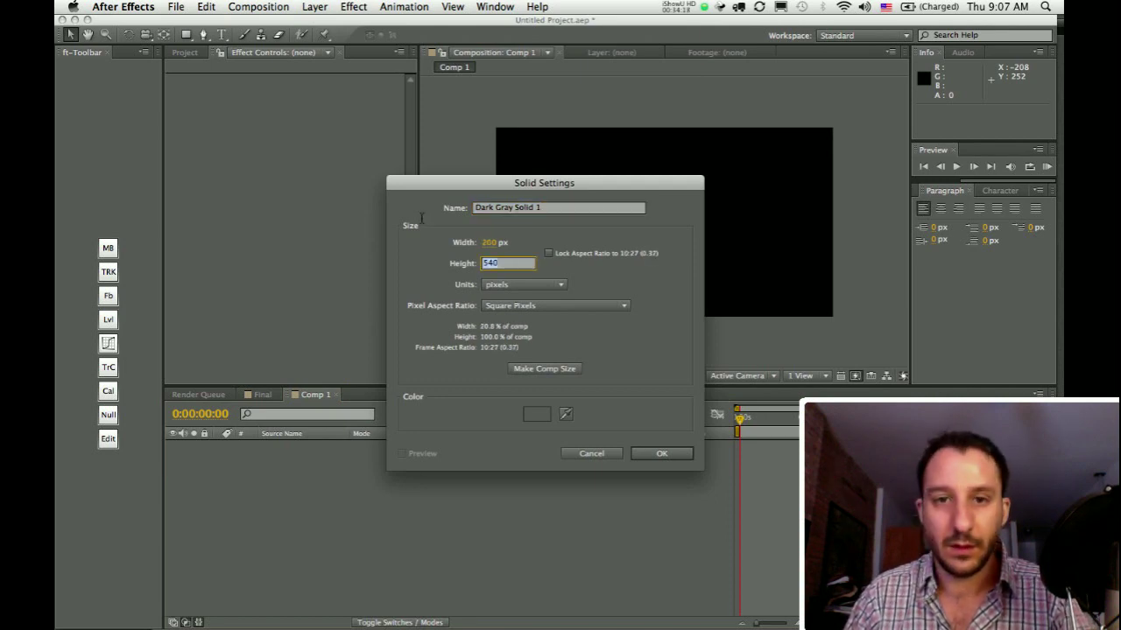
type("200")
key("Return")
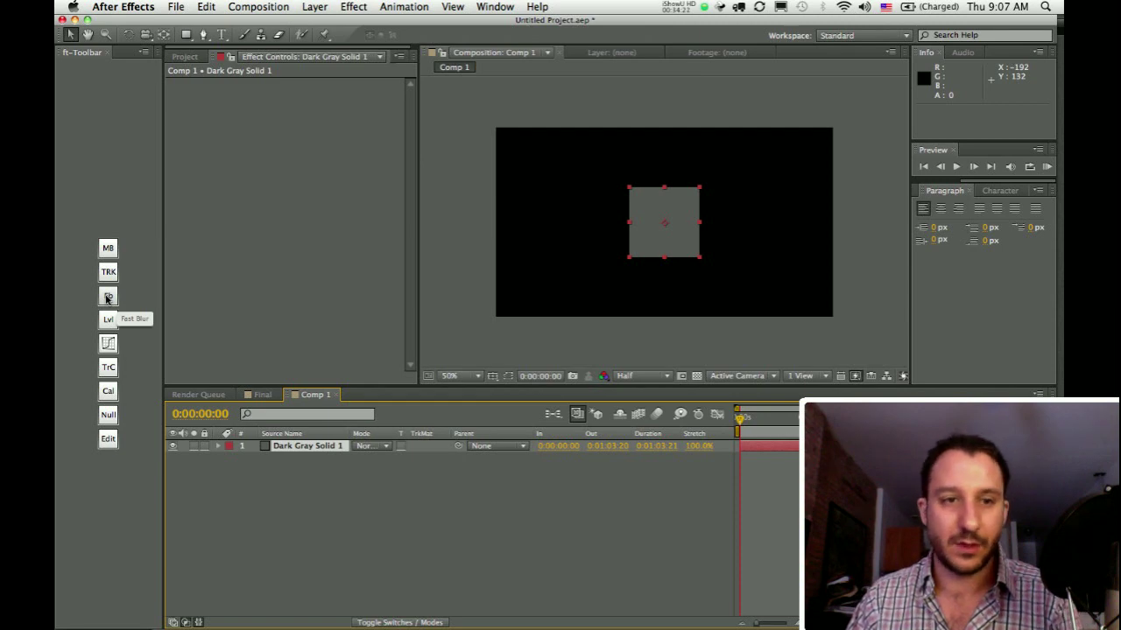
Step: Apply Fast Blur and Levels to the solid with the Fb and Lvl buttons, then open the toolbar editor
left_click(108, 297)
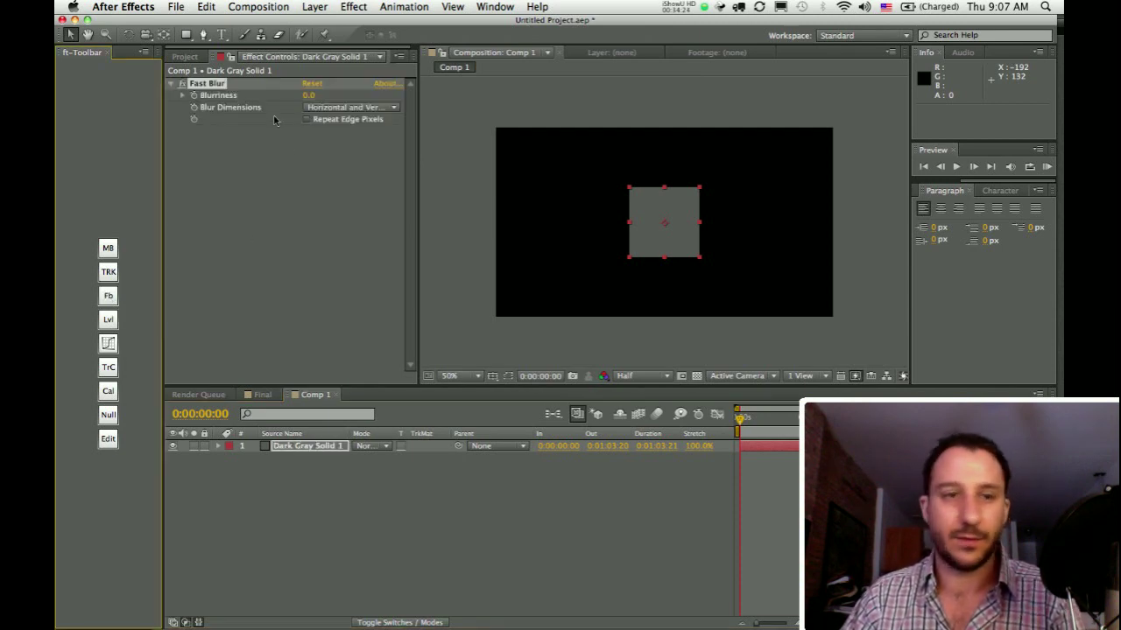
left_click(108, 320)
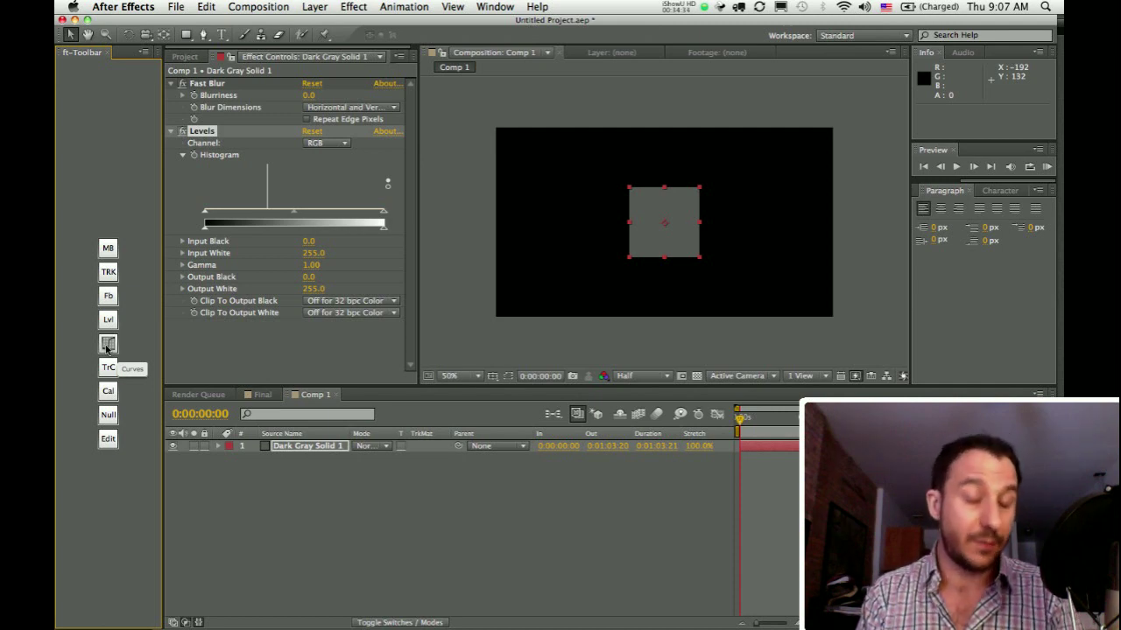
left_click(108, 438)
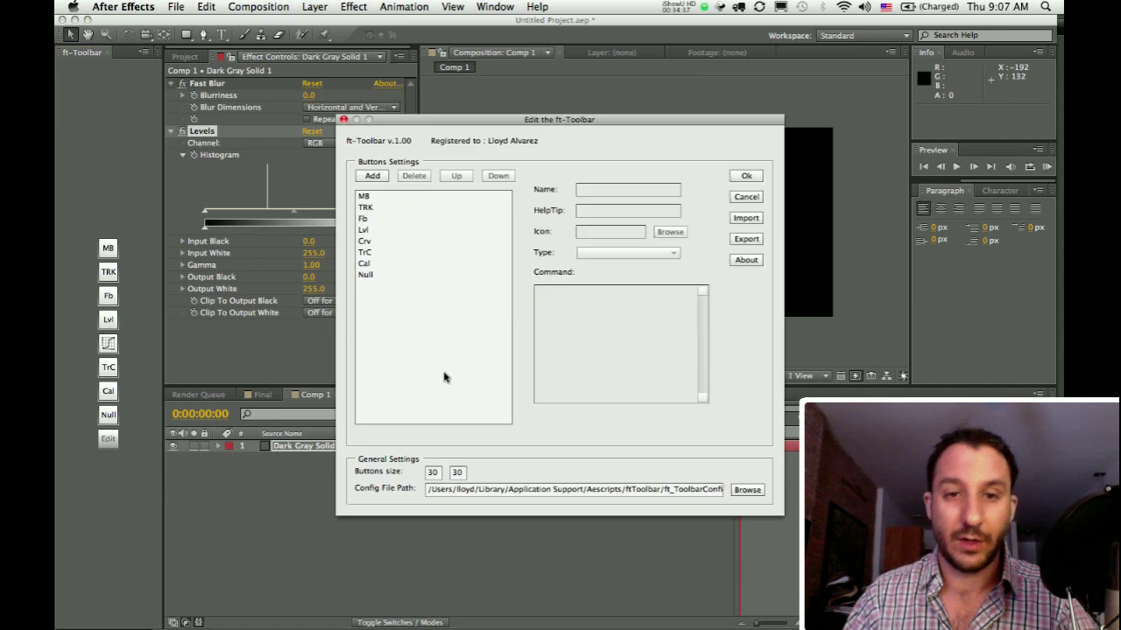
Step: Remove the MB and TRK buttons from the ft-Toolbar list
left_click(364, 197)
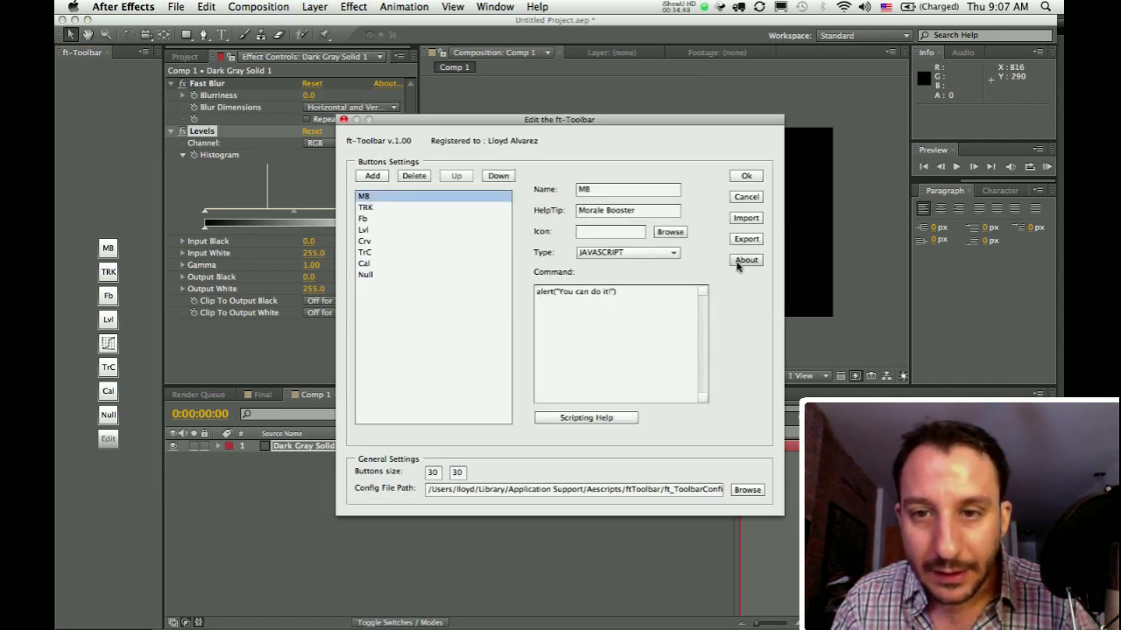
left_click(413, 175)
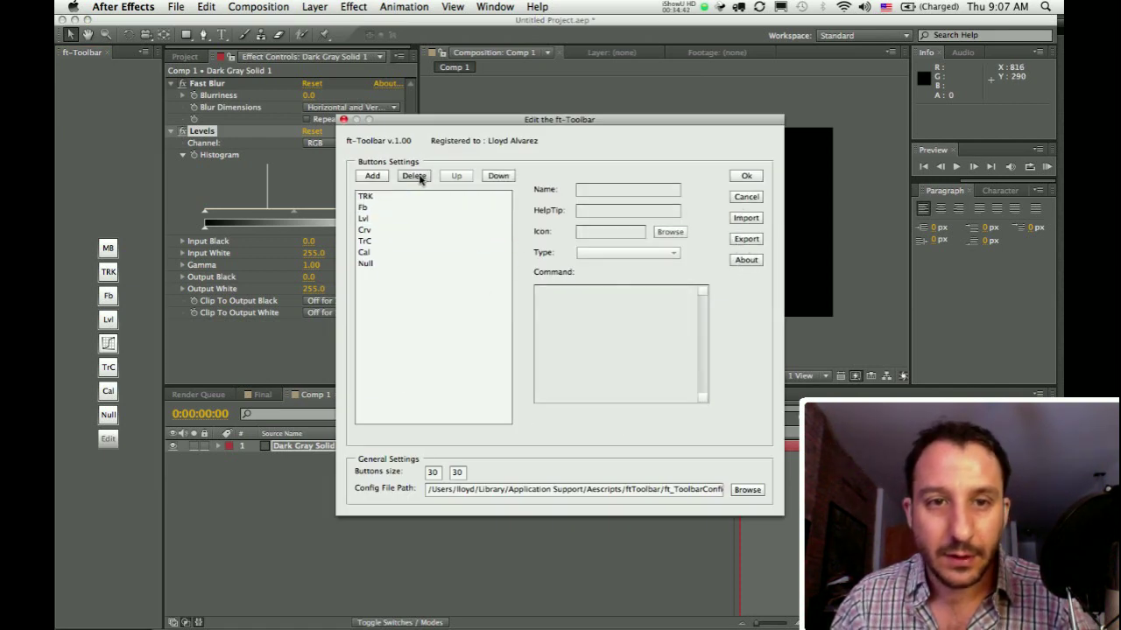
left_click(366, 196)
left_click(414, 175)
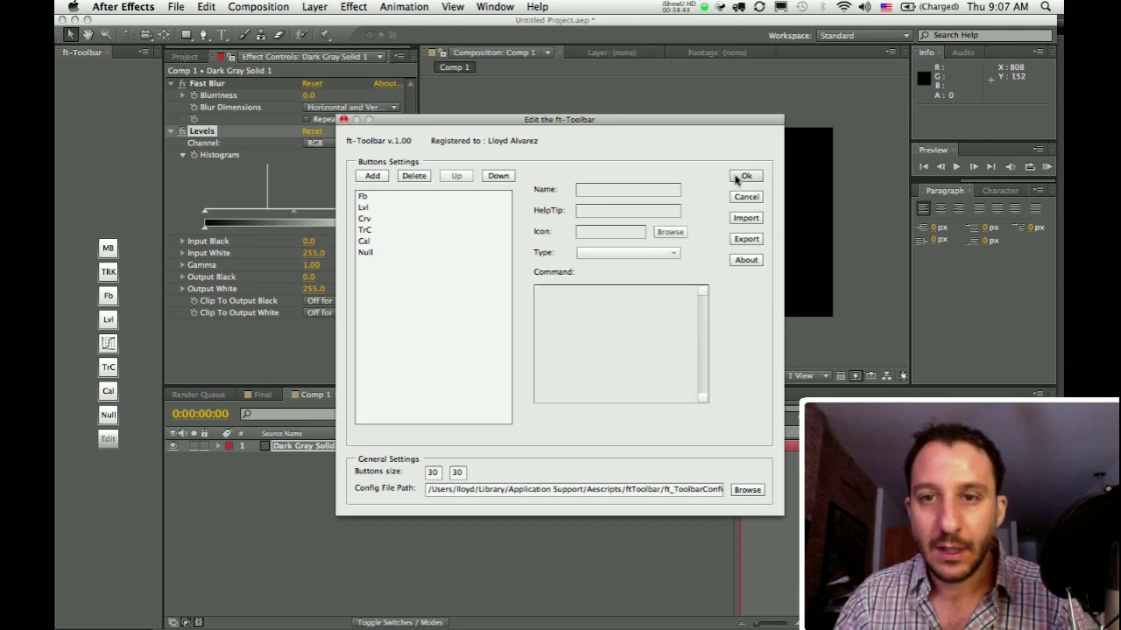
Step: Change the button width and height and apply the smaller button size
double_click(433, 472)
key("Tab")
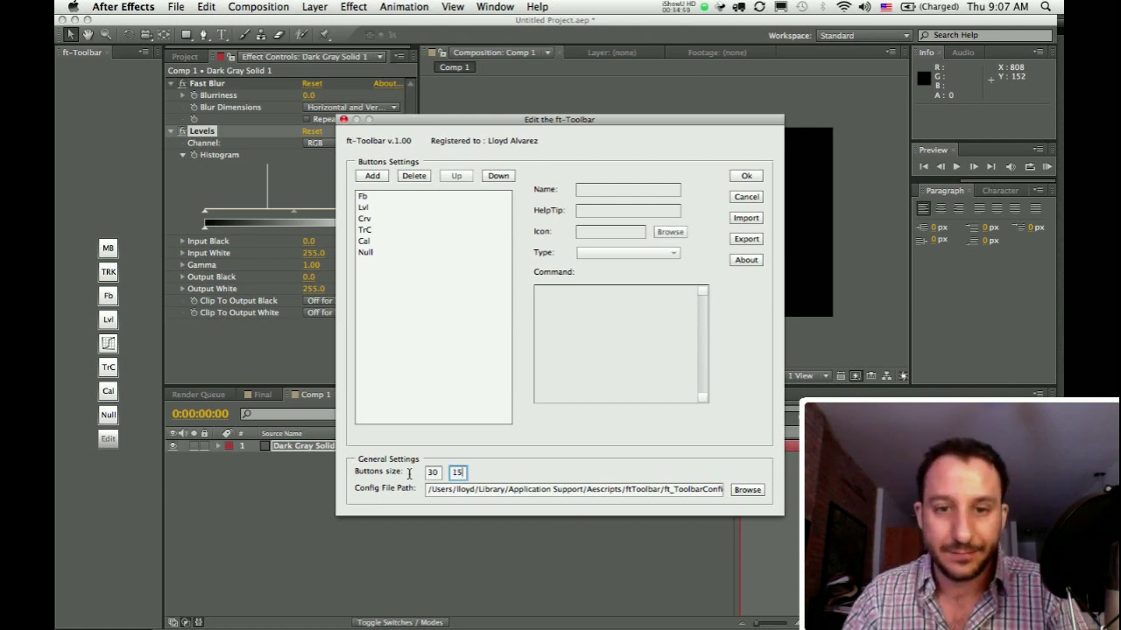
key("Tab")
left_click(746, 175)
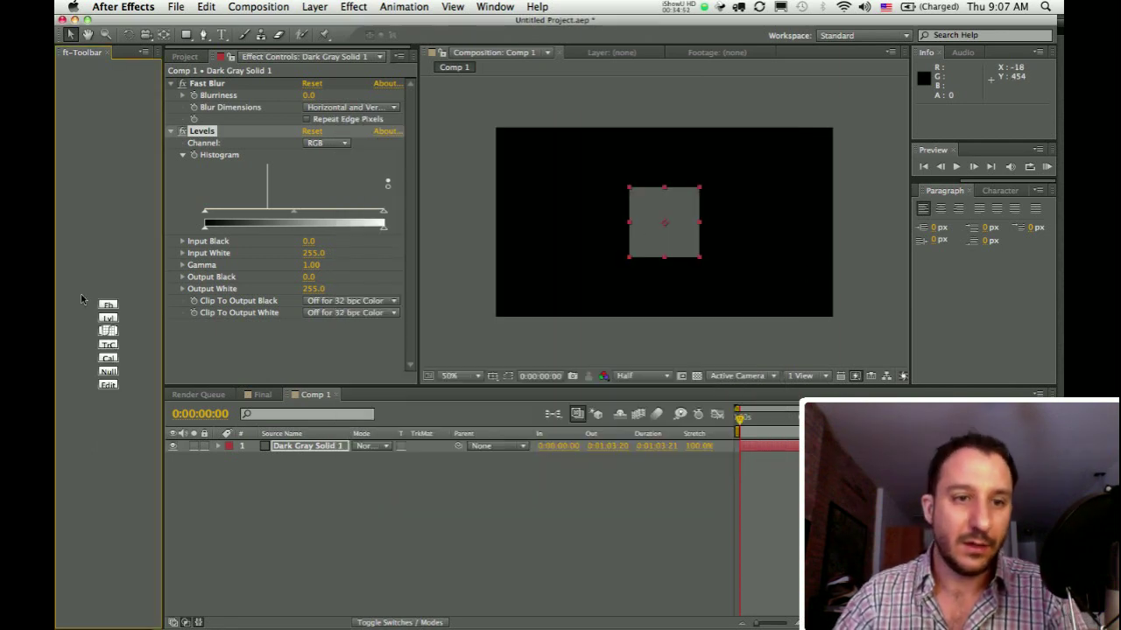
Step: Reopen the editor, set the button height back to 30 for 30 × 30 buttons, and apply
left_click(108, 384)
double_click(459, 473)
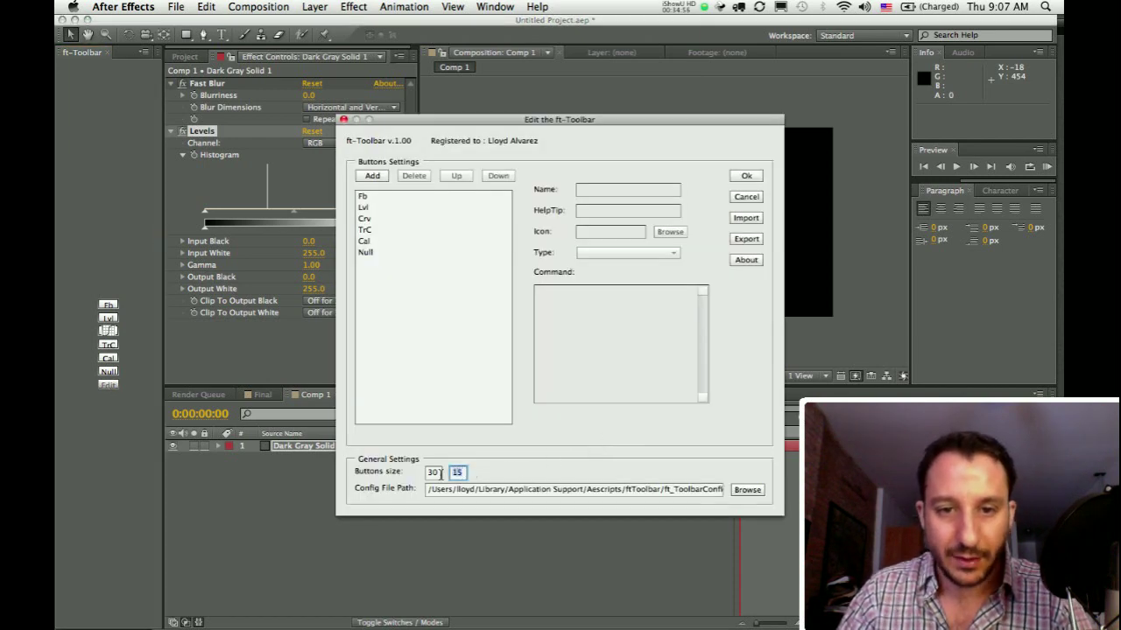
type("30")
key("Tab")
key("Tab")
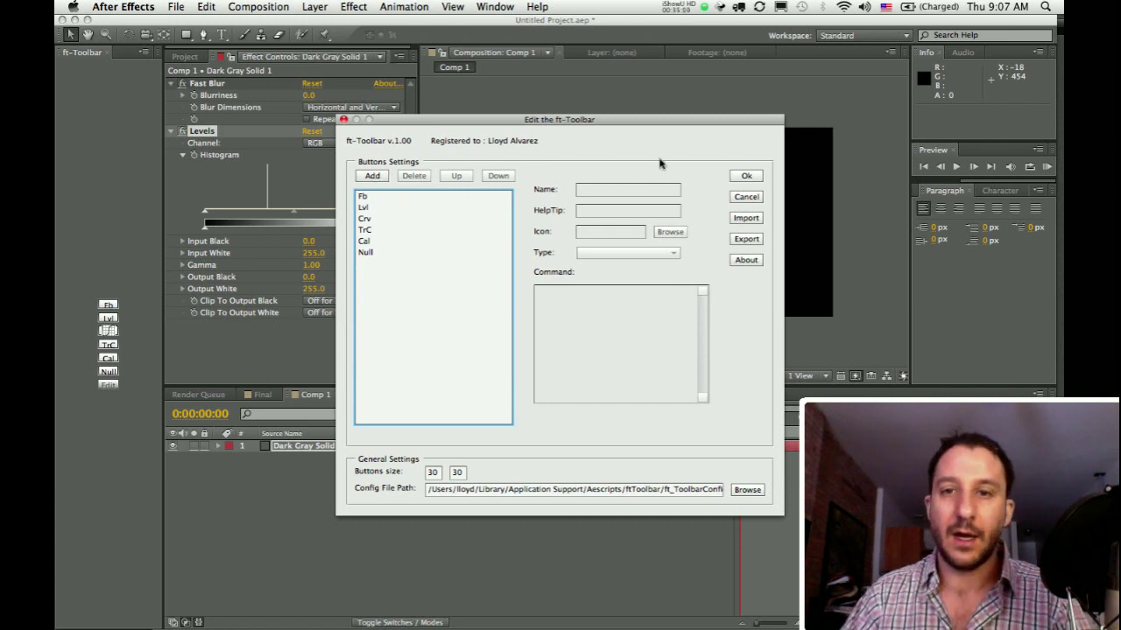
left_click(746, 175)
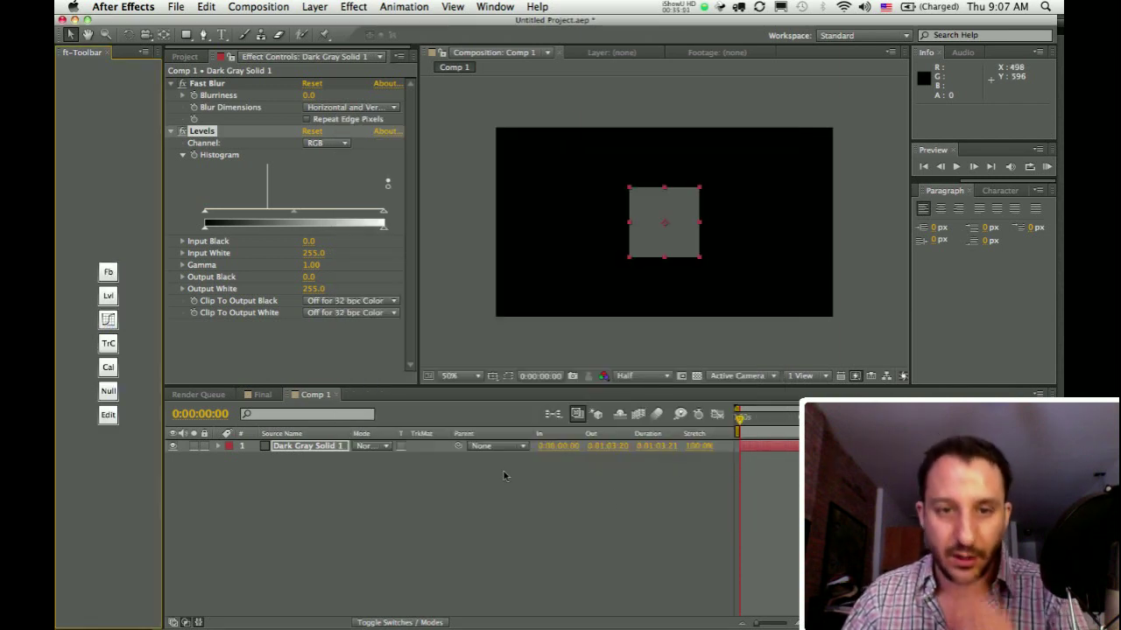
left_click(739, 418)
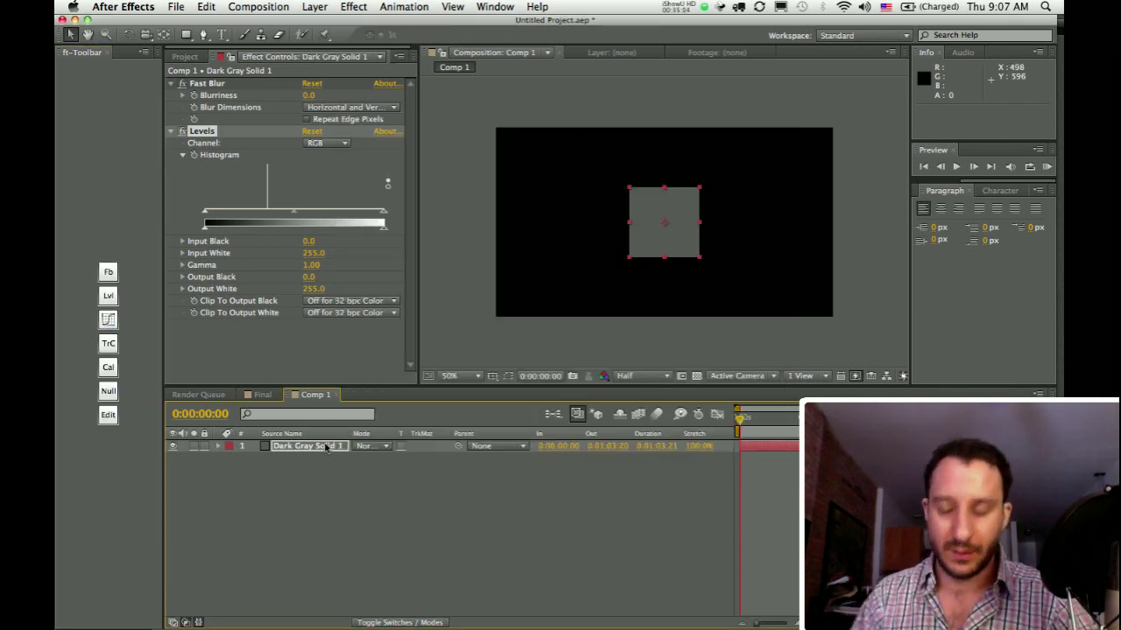
Step: Keyframe the solid's Position at 0:00, 0:00:03:04 and 0:00:15:08
key("p")
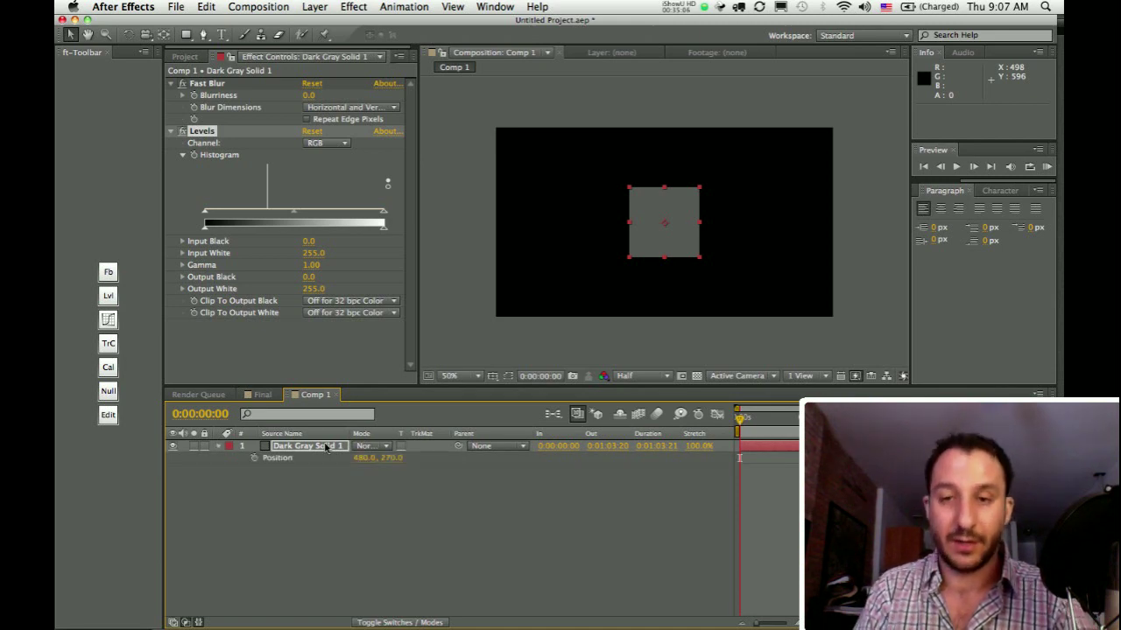
left_click(254, 458)
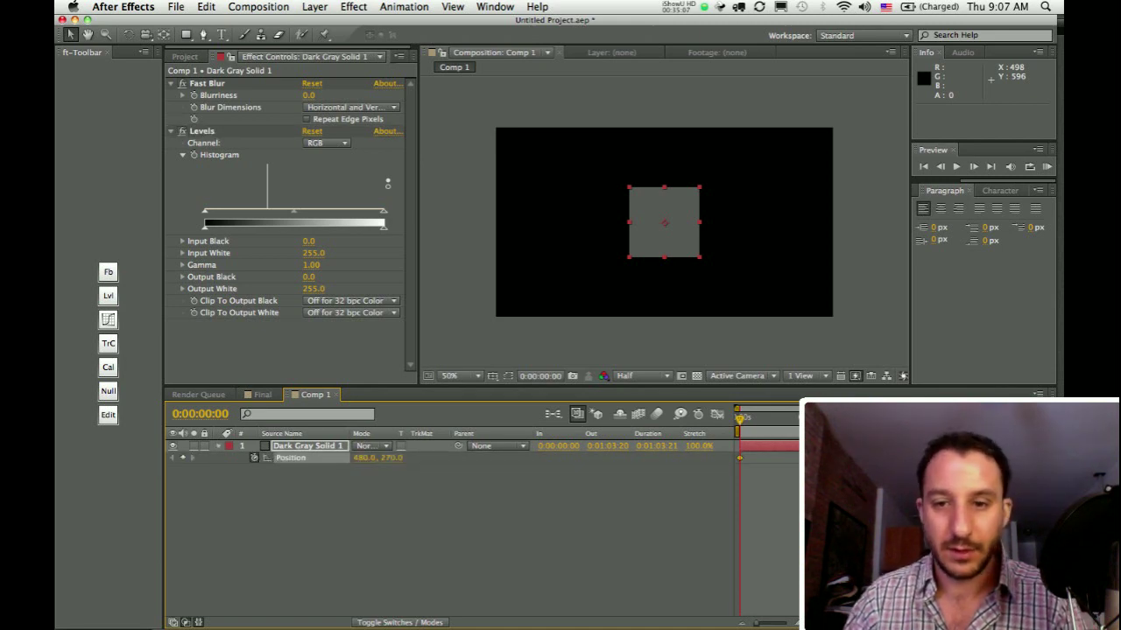
left_click(753, 419)
left_click(182, 459)
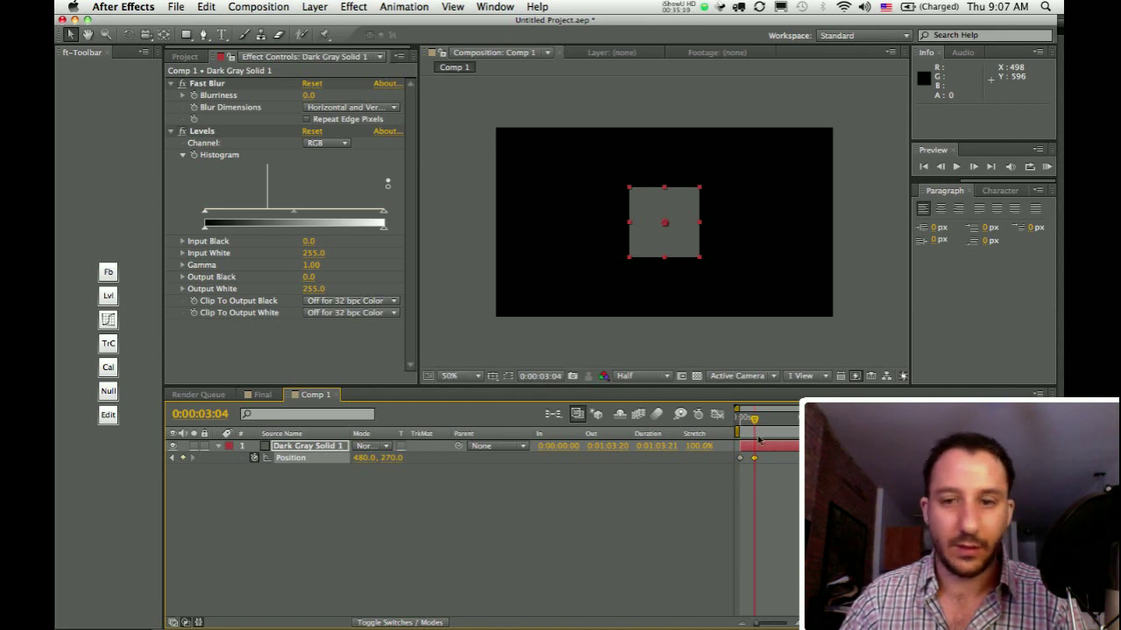
key("alt+shift+j")
type("1508")
key("Return")
left_click(182, 459)
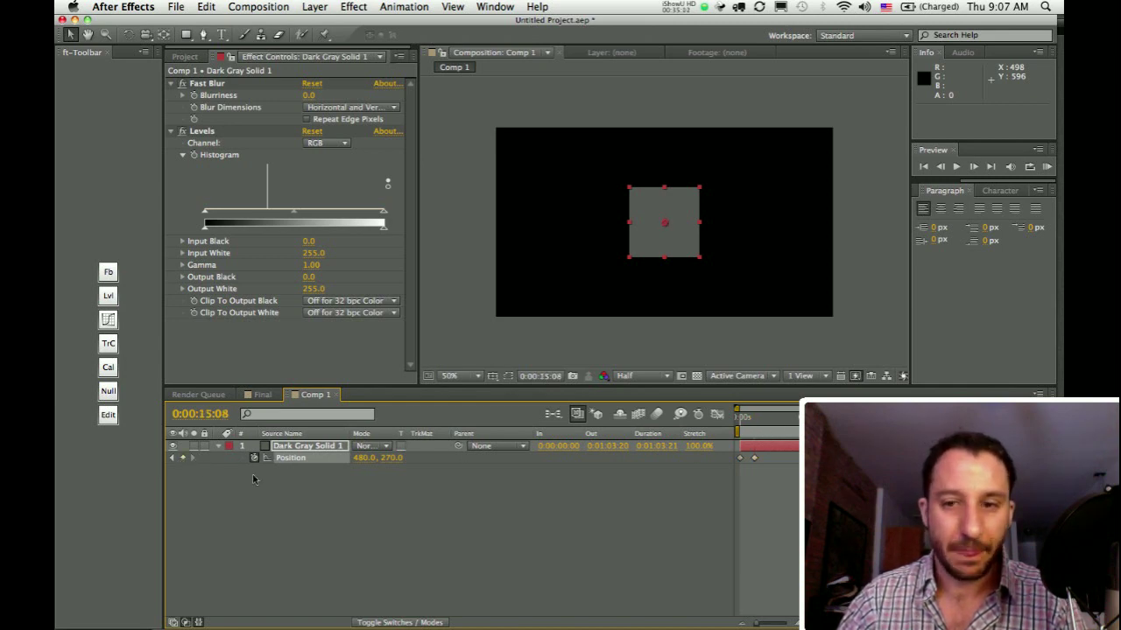
Step: Time-reverse the selected Position keyframes, then add a new button entry in the ft-Toolbar editor
left_click_drag(788, 482, 729, 451)
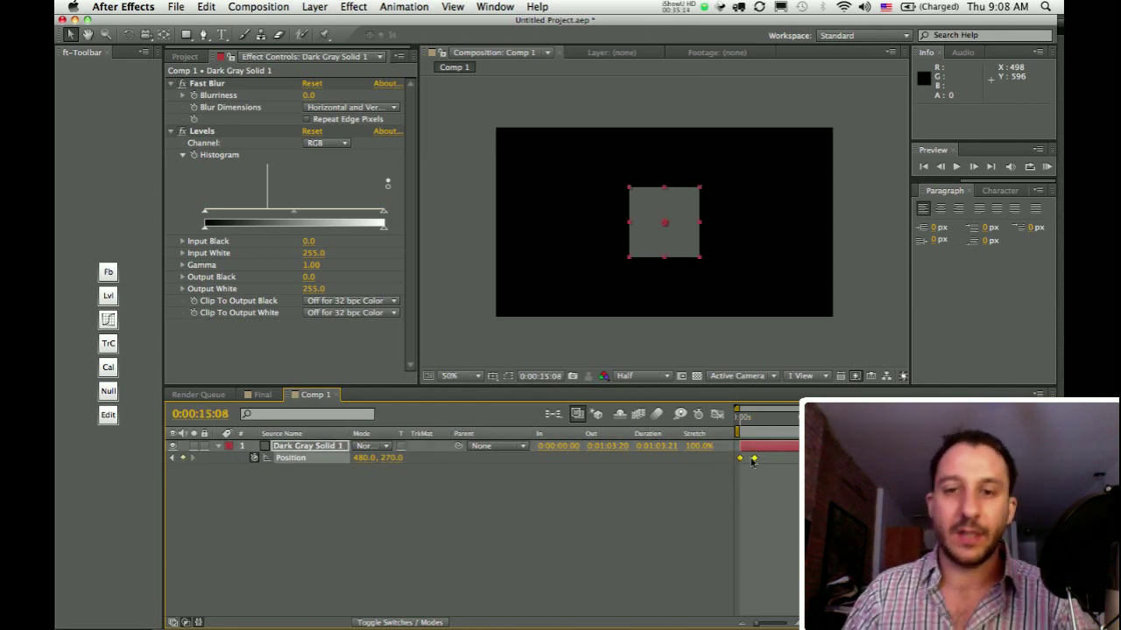
right_click(753, 460)
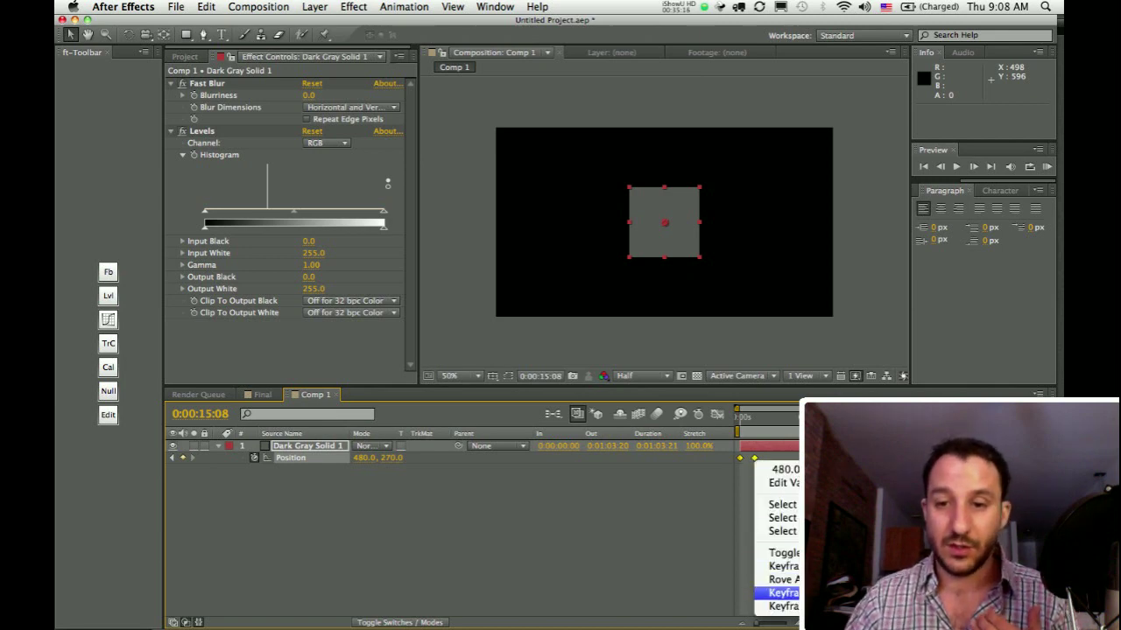
mouse_move(779, 606)
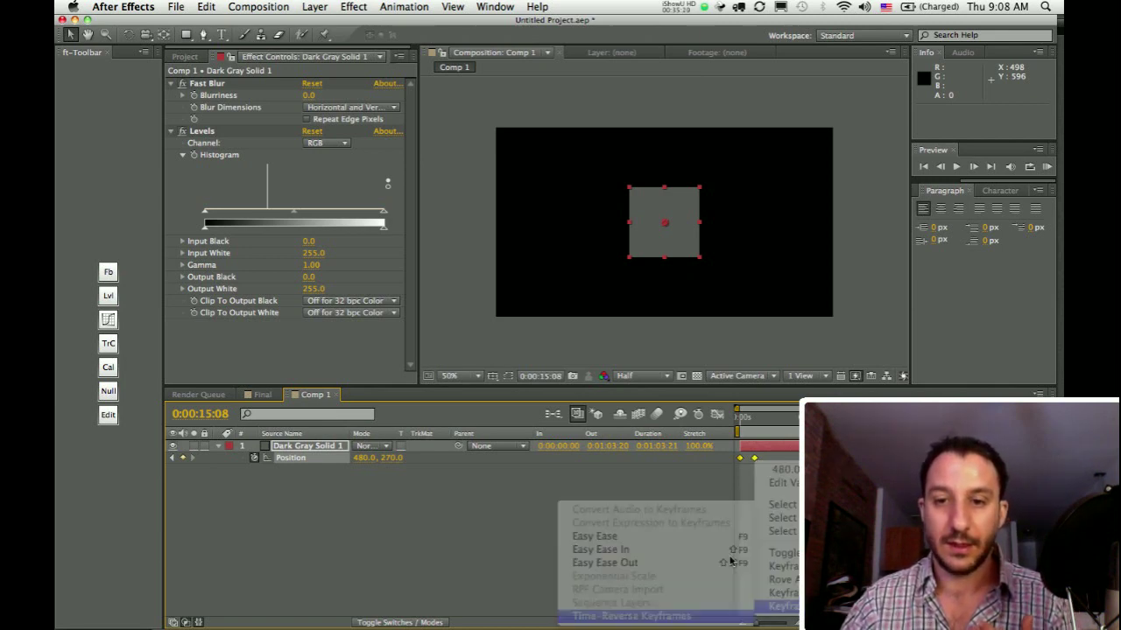
left_click(656, 616)
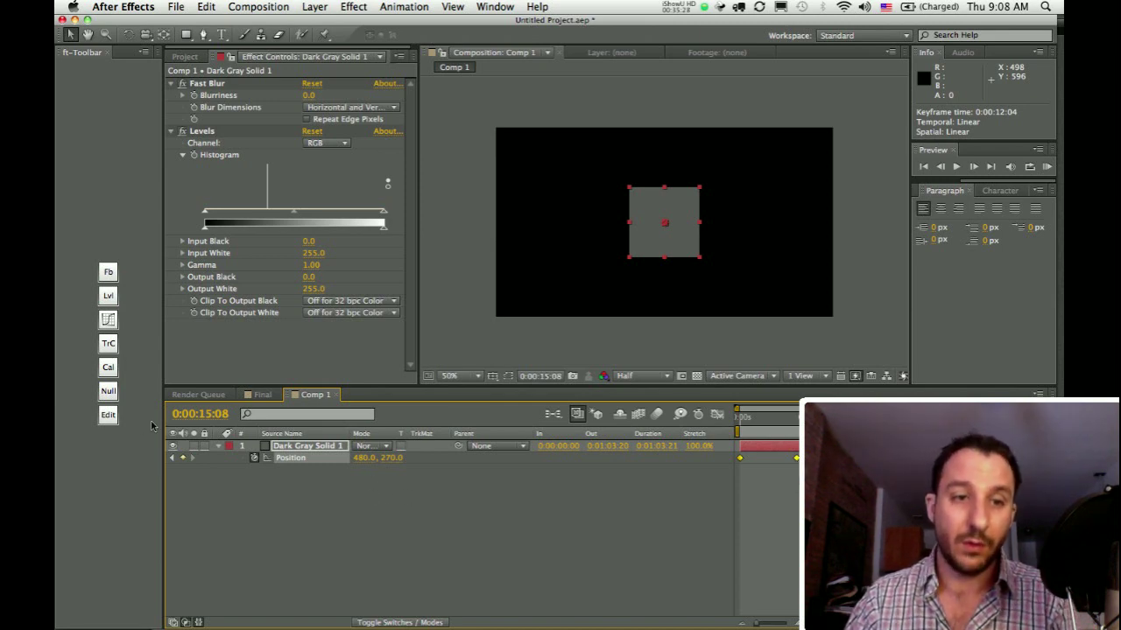
left_click(107, 415)
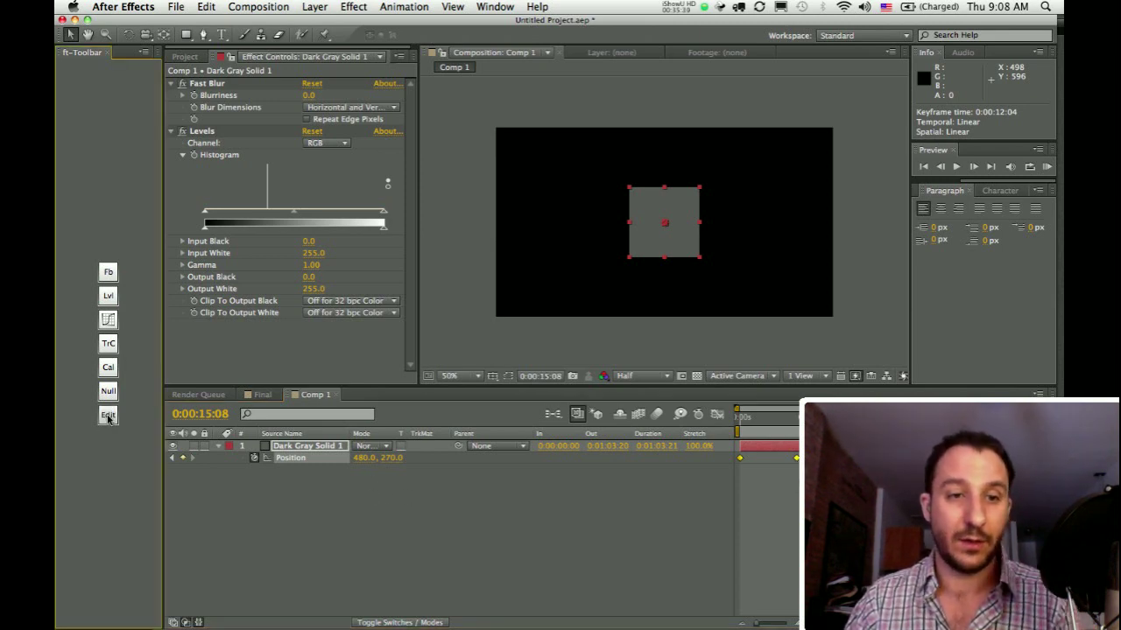
left_click(372, 175)
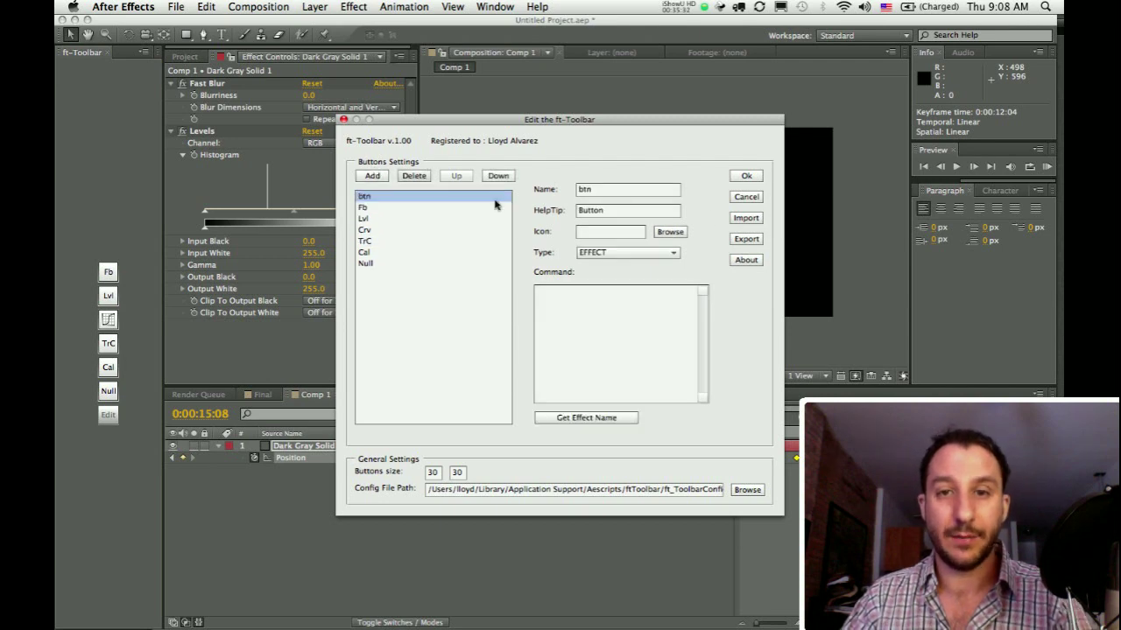
Step: Name the new button TRK and start its help tip, Time Rev Keyframes
left_click(624, 191)
type("T")
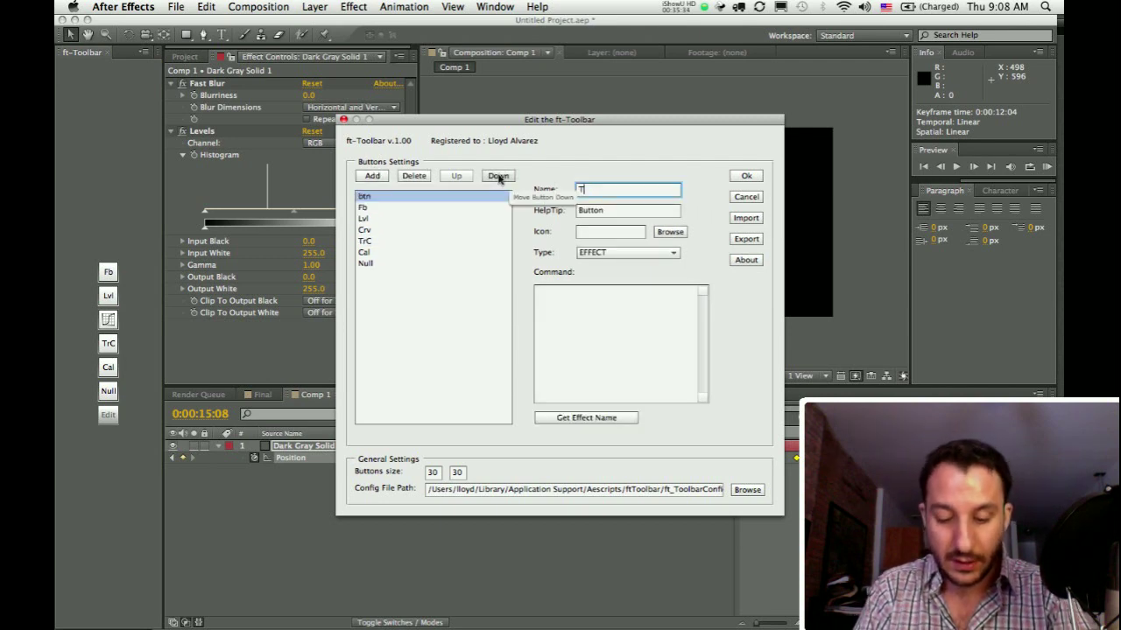
type("RK")
key("Tab")
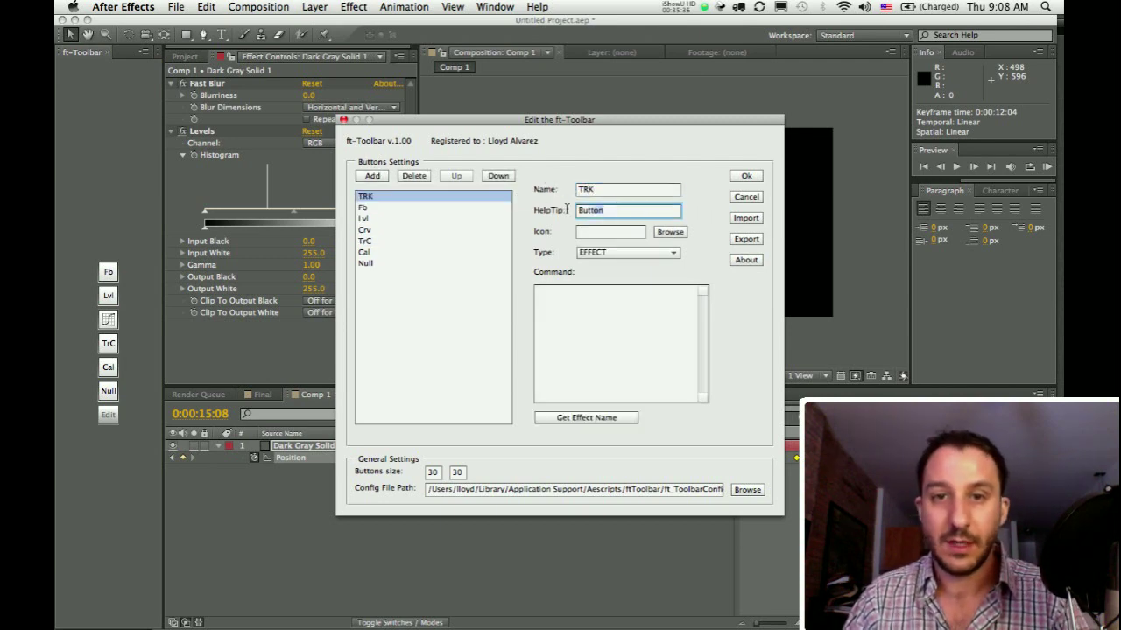
type("Time Rev Keyframes")
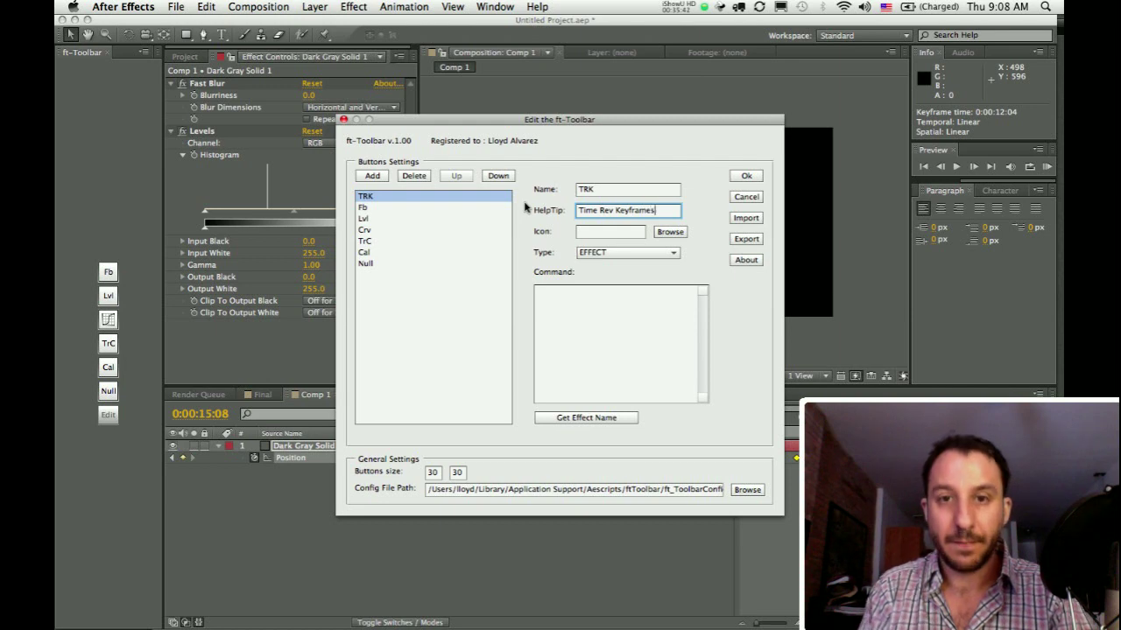
Step: Set the button type to MENU and enter the Time-Reverse Keyframes command, checking the Animation menu for its name
left_click(623, 252)
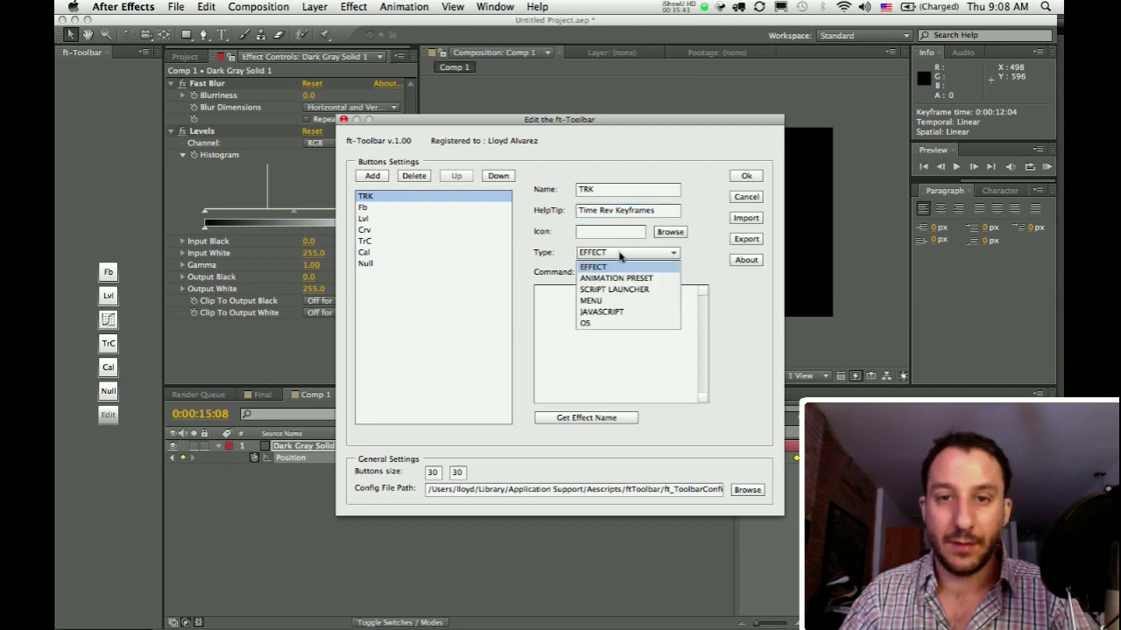
left_click(591, 302)
left_click(549, 303)
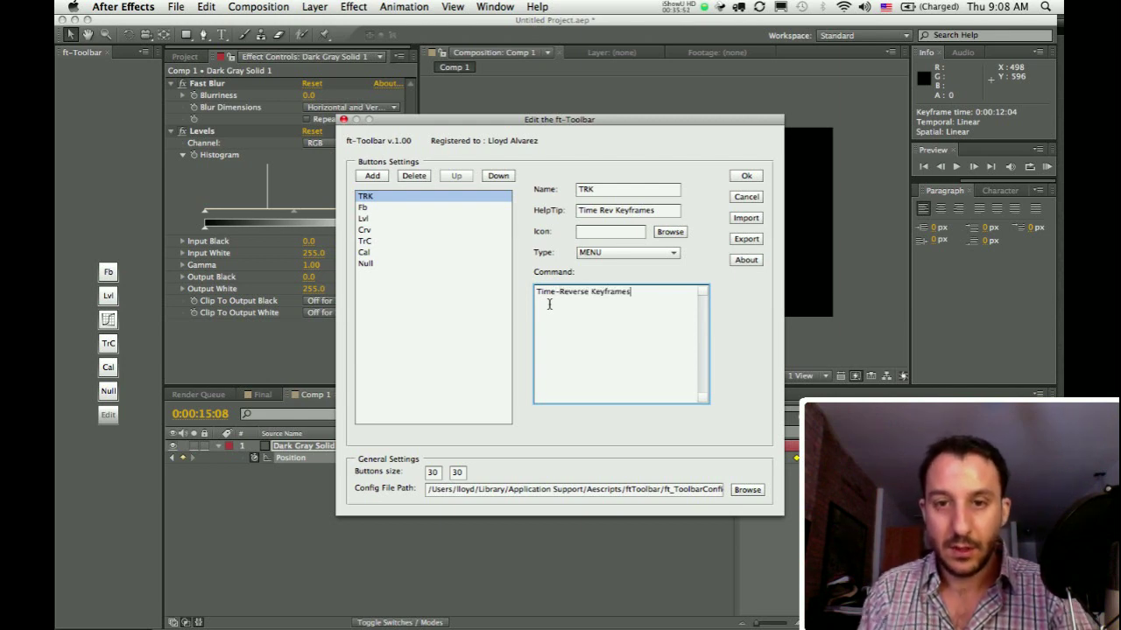
left_click(403, 7)
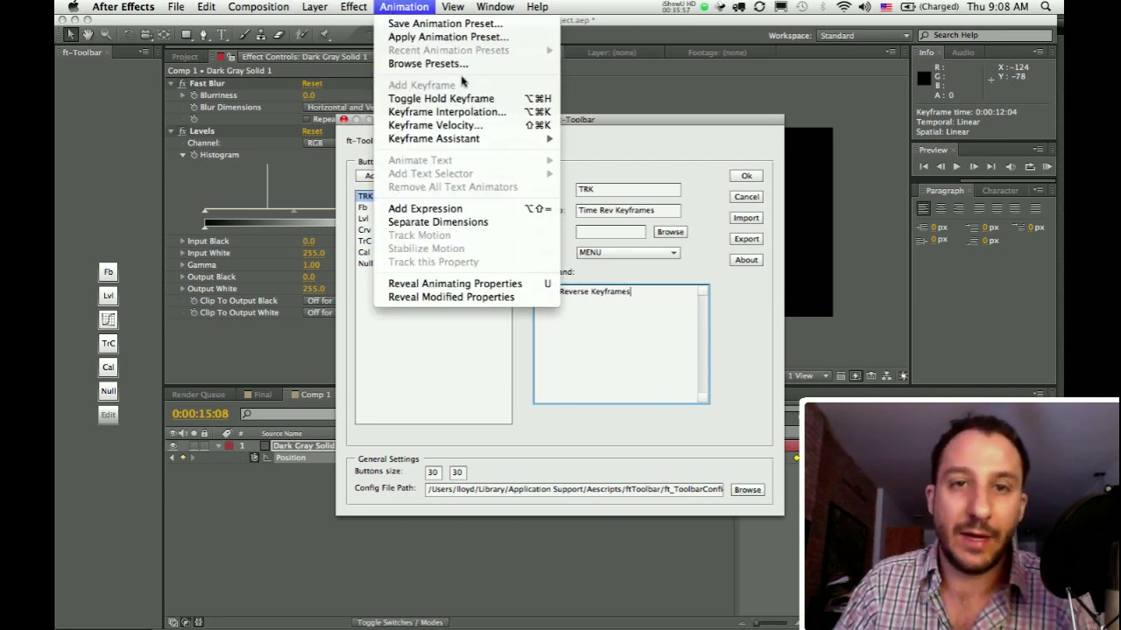
left_click(708, 52)
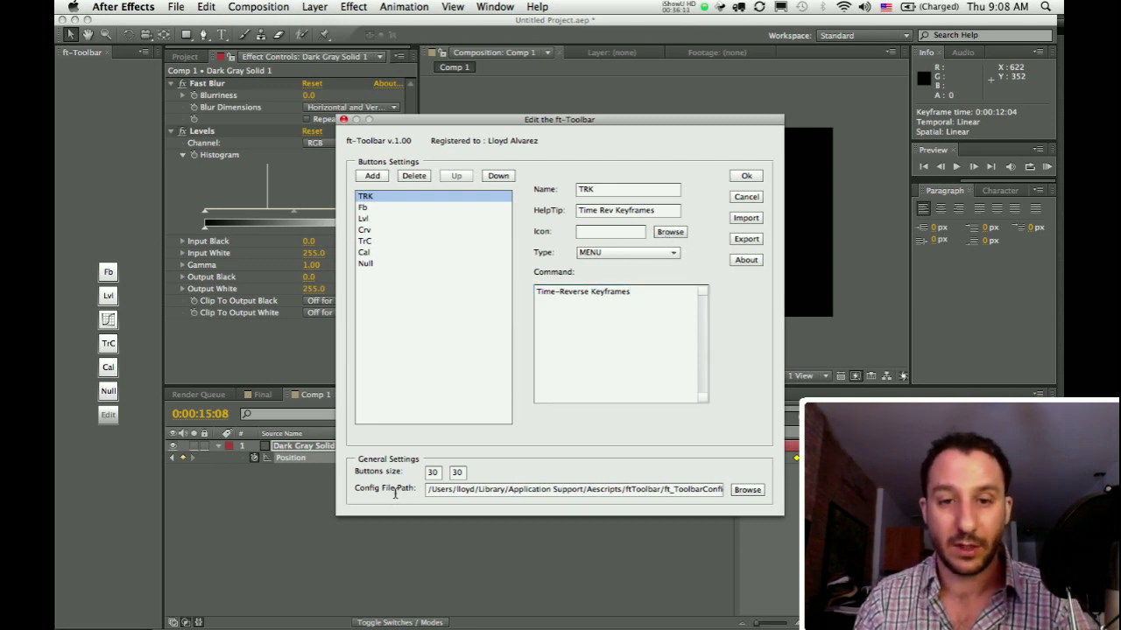
Step: Review the Config File Path and save the toolbar so the TRK button appears at the top
left_click_drag(427, 494, 720, 491)
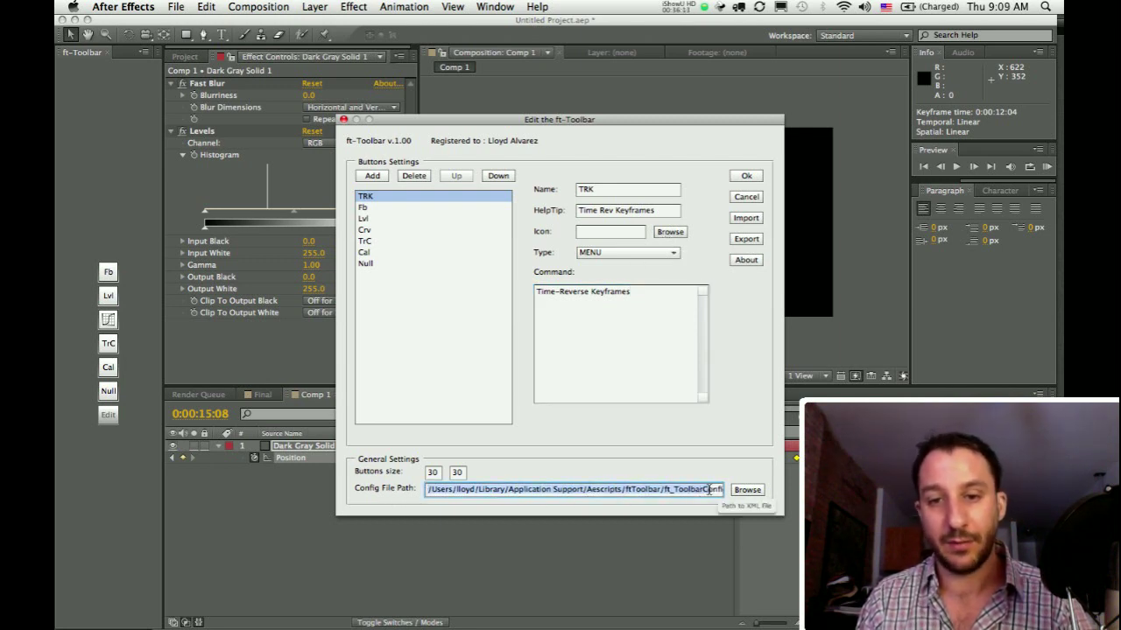
left_click(435, 493)
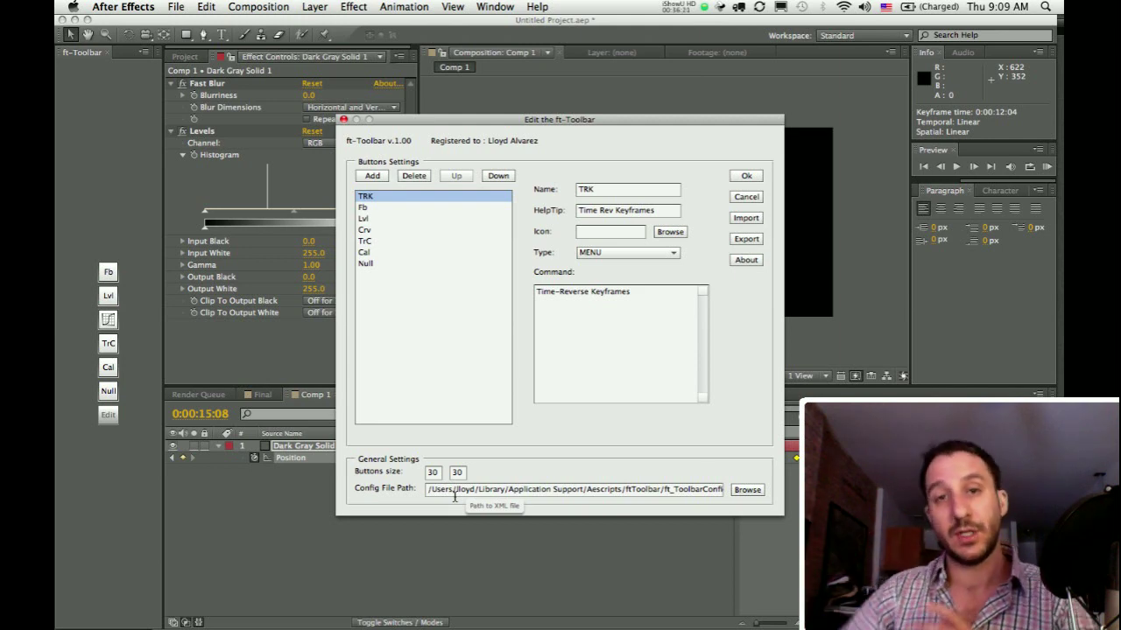
left_click(455, 493)
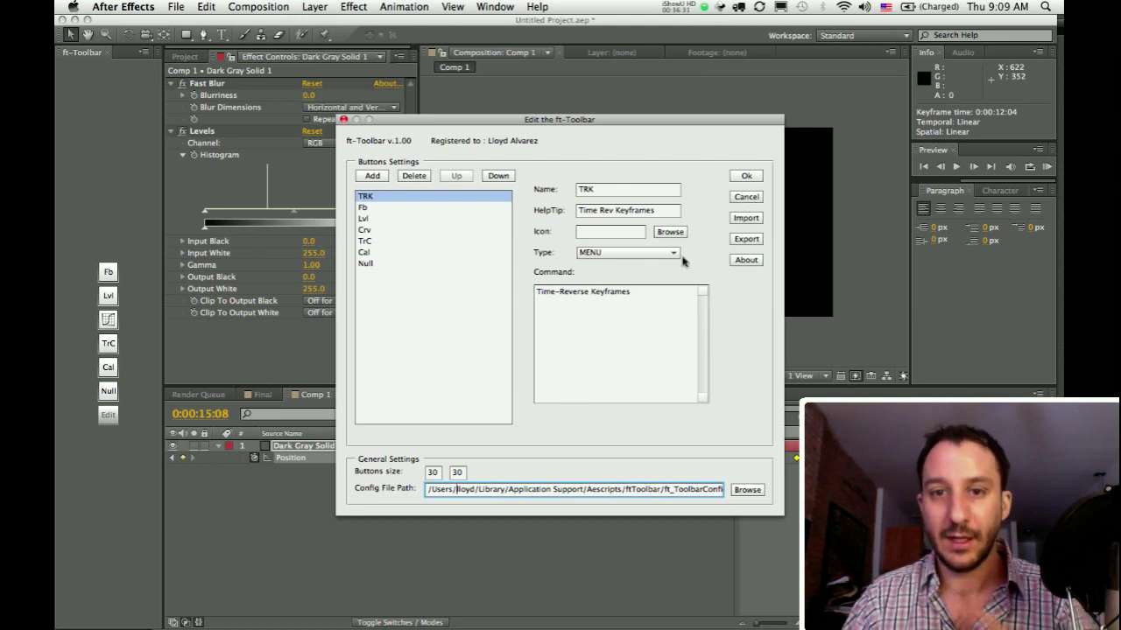
left_click(745, 177)
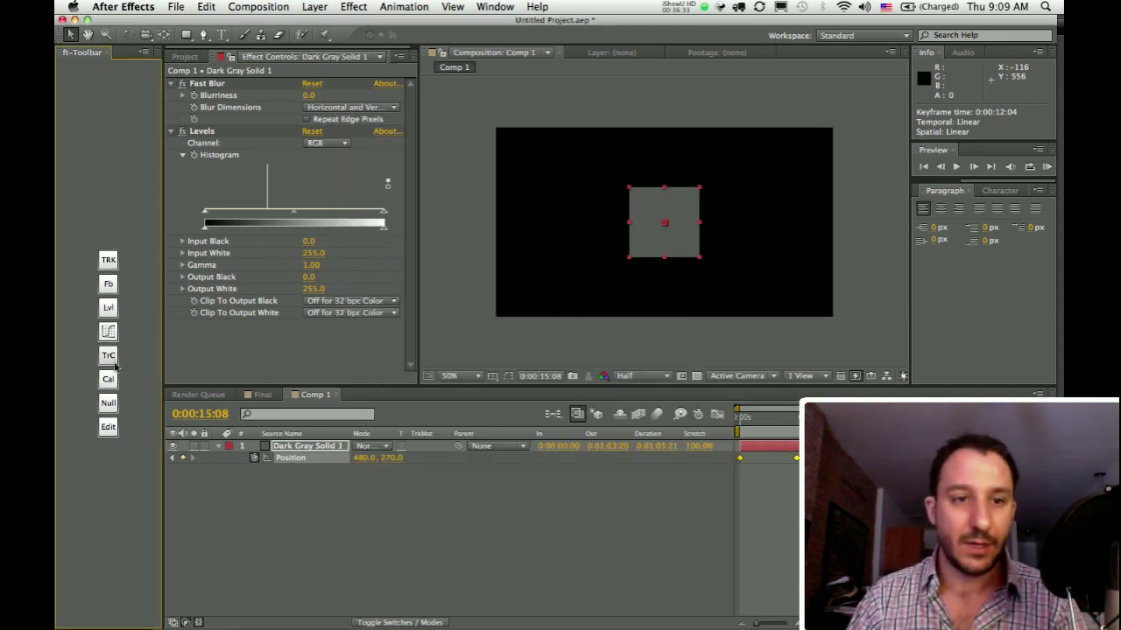
Step: Reselect Dark Gray Solid 1 and test the TRK button, reversing the Position keyframes several times
left_click(593, 502)
left_click(306, 446)
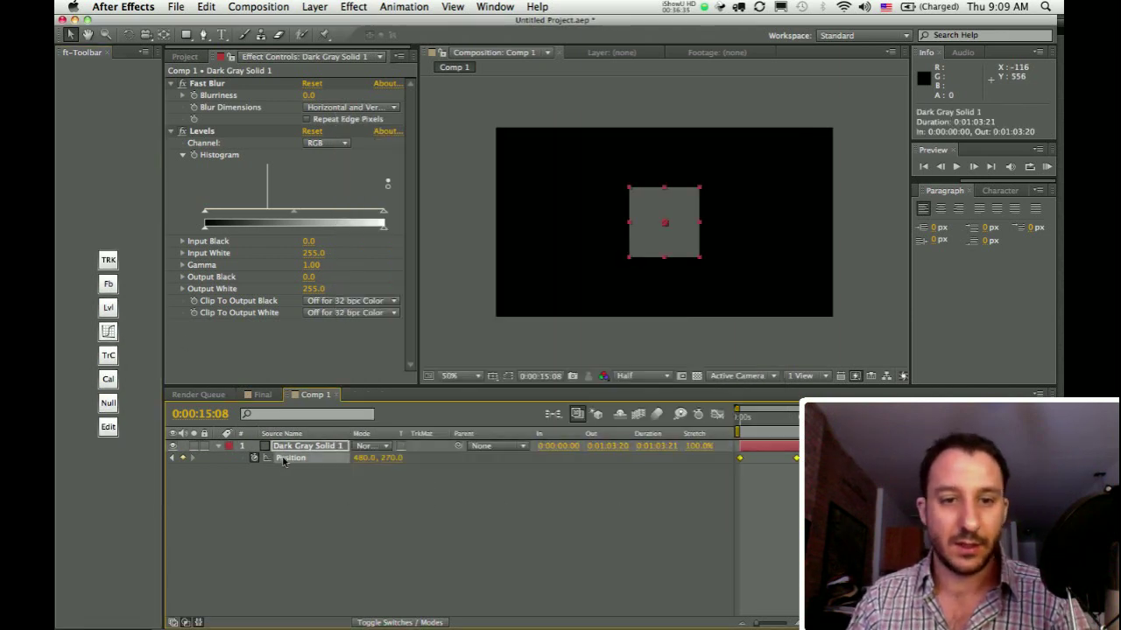
left_click(116, 265)
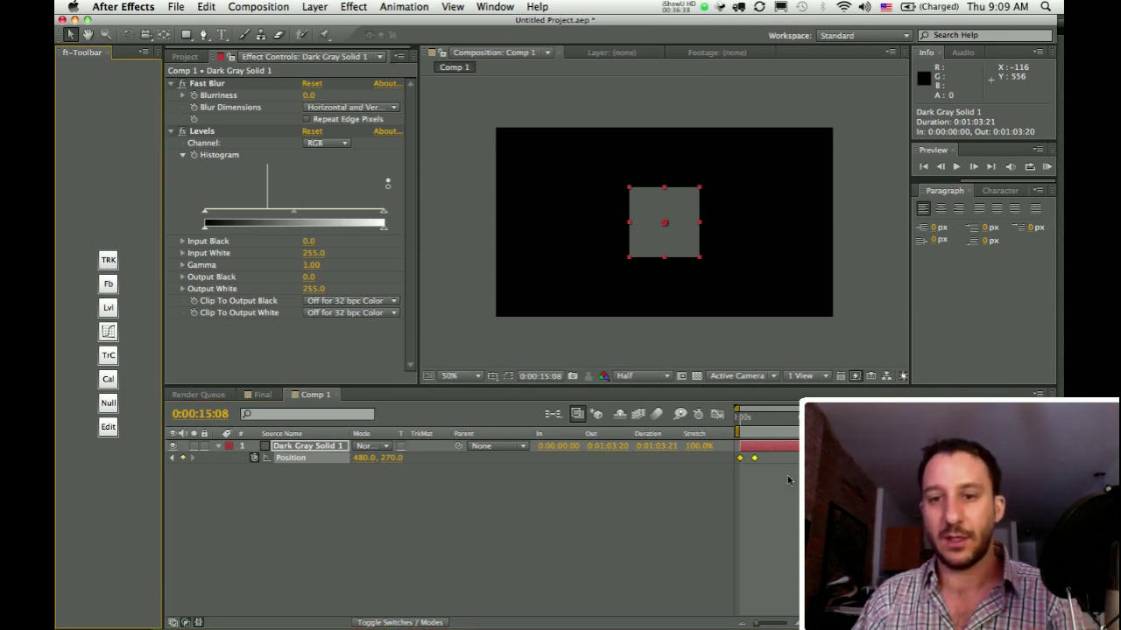
left_click(108, 260)
left_click(107, 261)
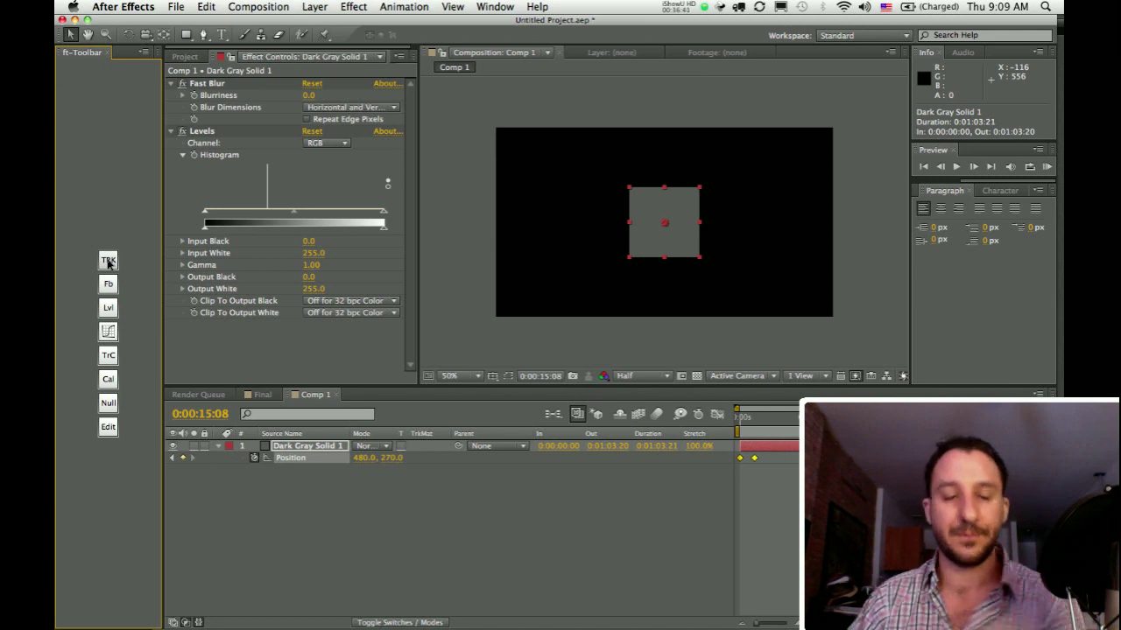
Step: Glance at the Effect menu, then reopen the ft-Toolbar editor and add a new button entry
left_click(274, 6)
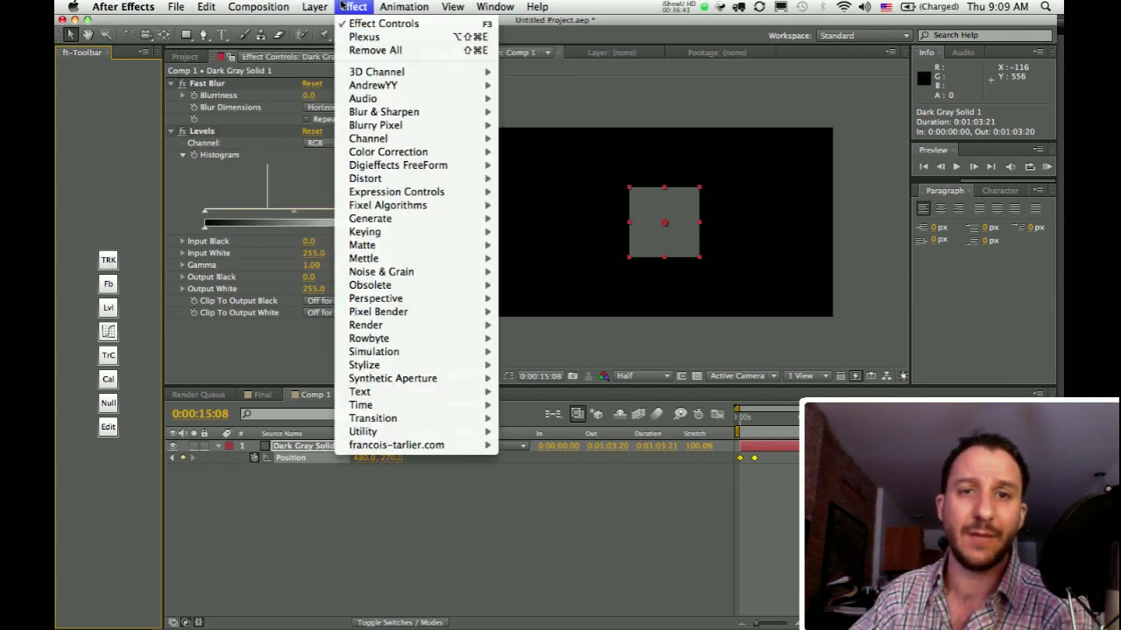
left_click(343, 6)
left_click(108, 426)
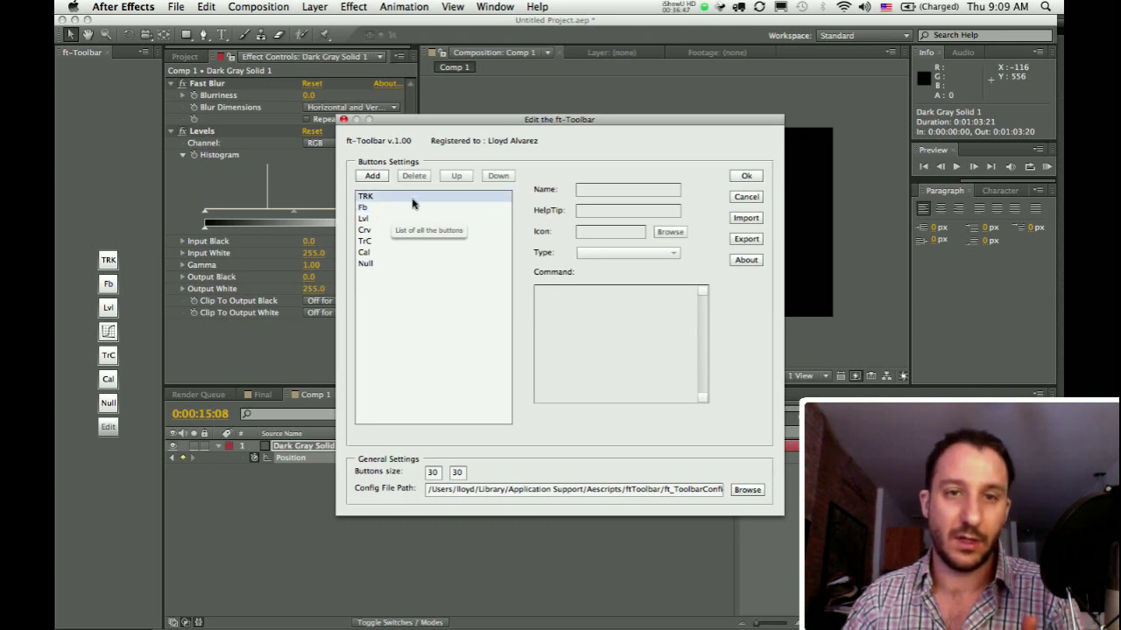
left_click(371, 175)
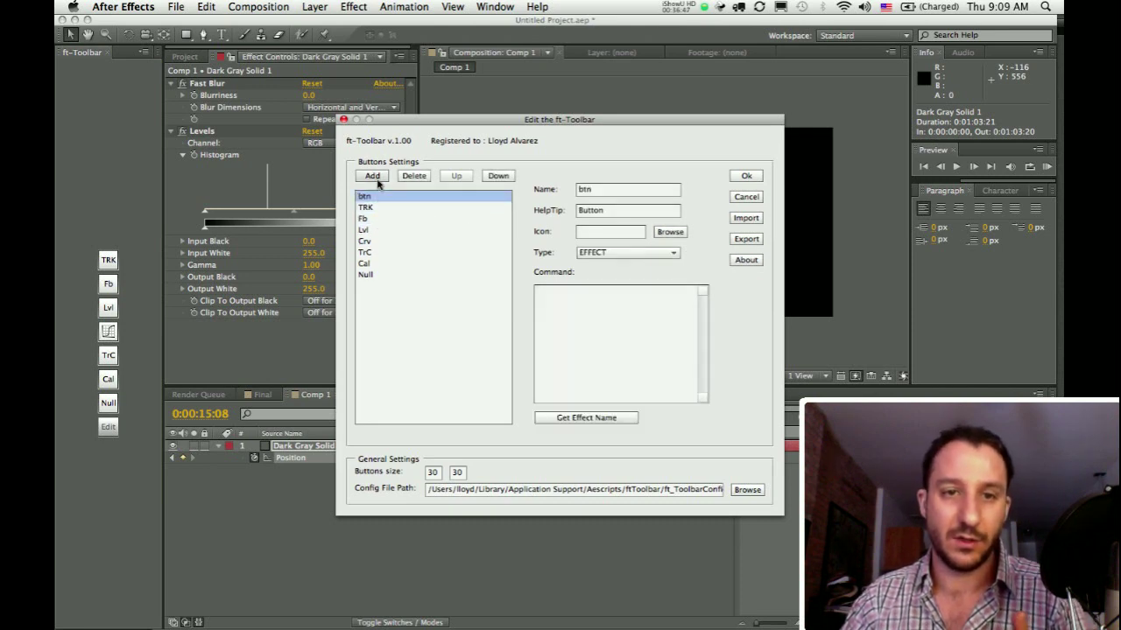
Step: Cancel the unsaved new toolbar button, then launch Calculator from the Cal button and return to After Effects
left_click(607, 251)
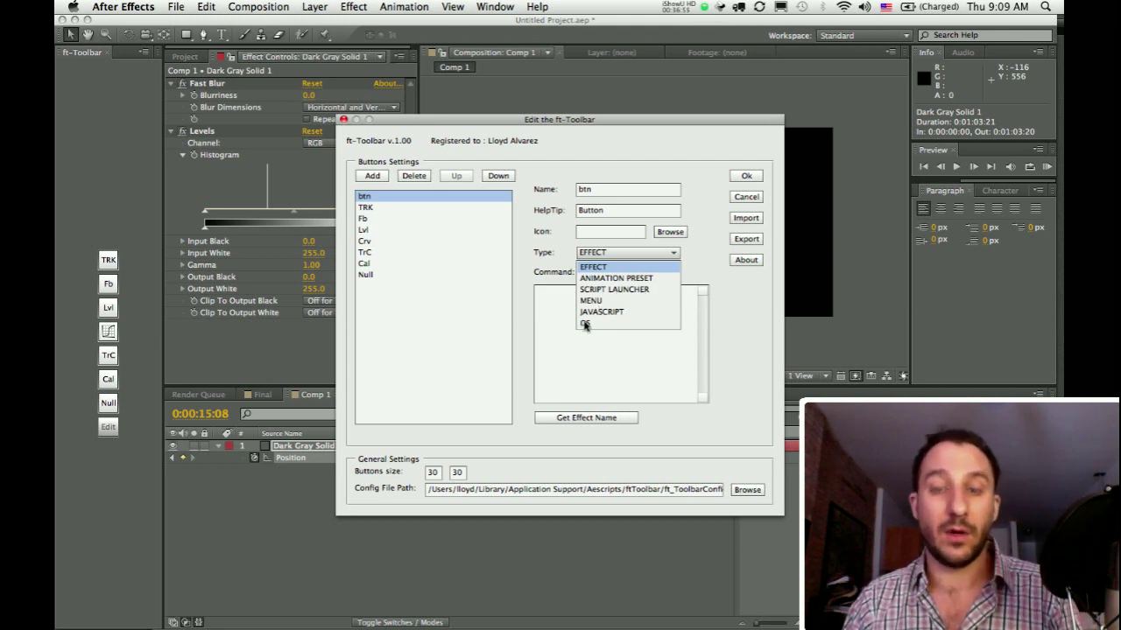
left_click(746, 198)
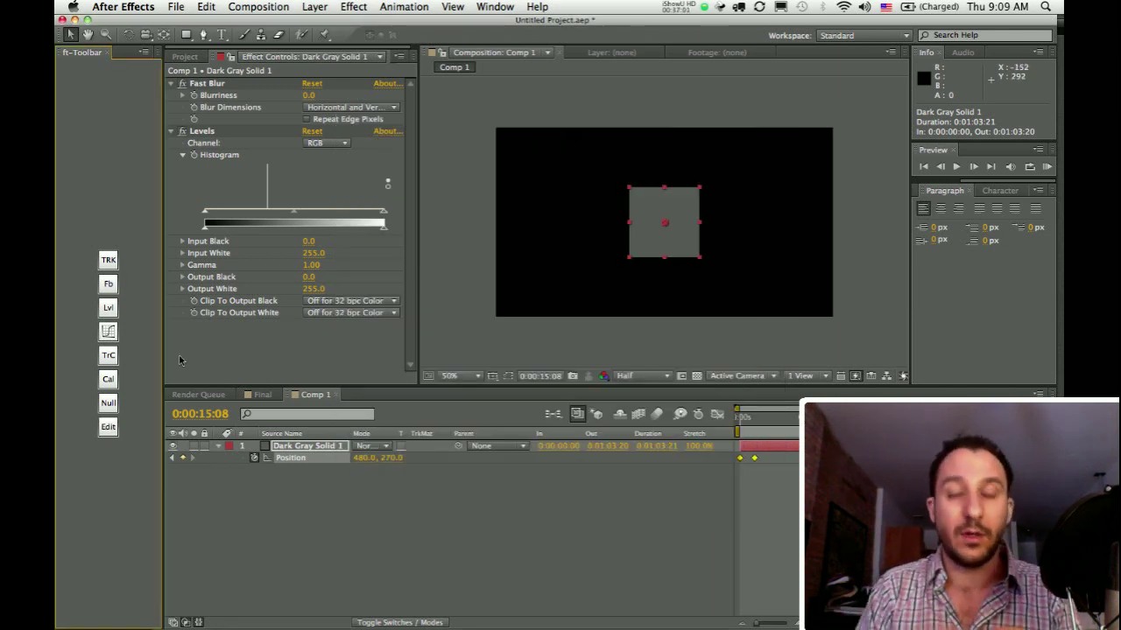
left_click(106, 381)
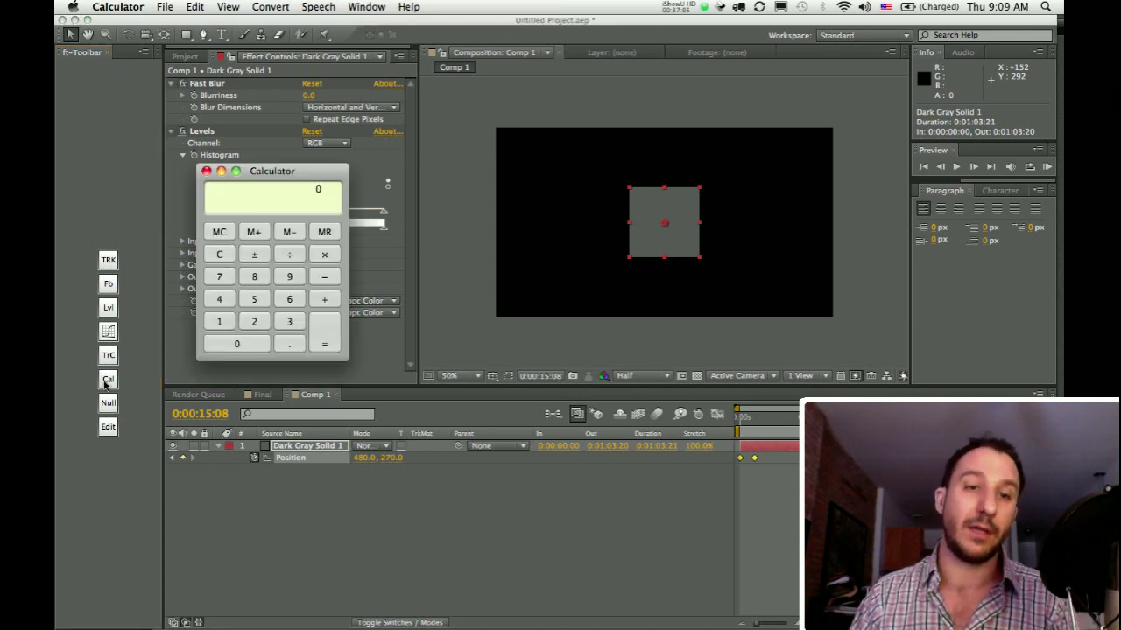
left_click_drag(280, 182, 344, 118)
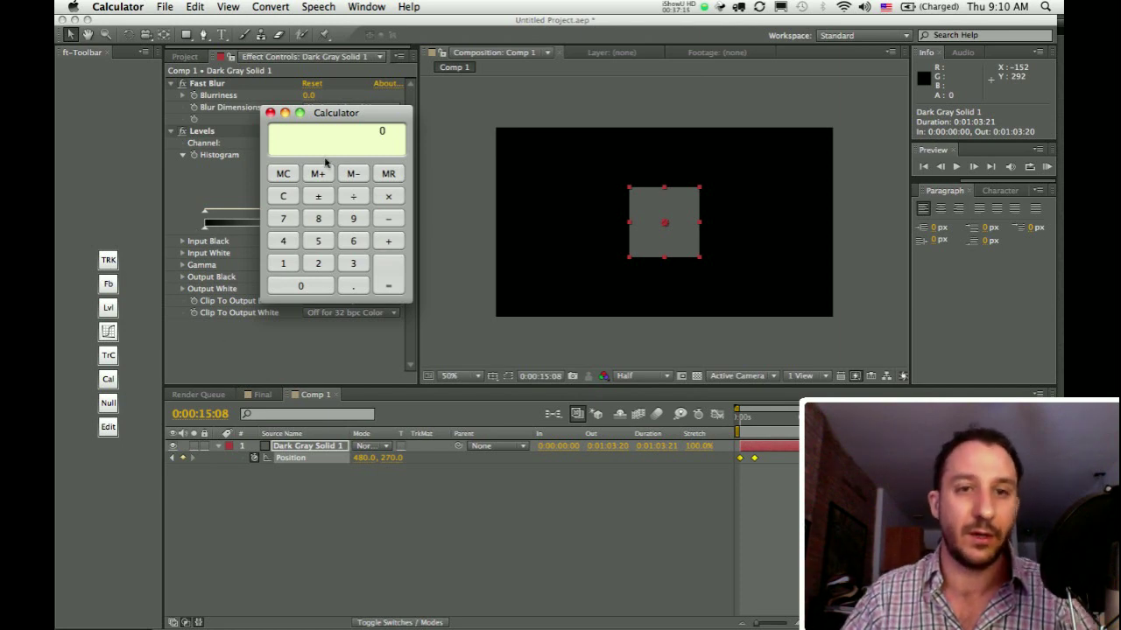
left_click(270, 114)
Step: Add a JAVASCRIPT button named MB, help tip 'Morale Booster', command alert("You can do it!")
left_click(108, 426)
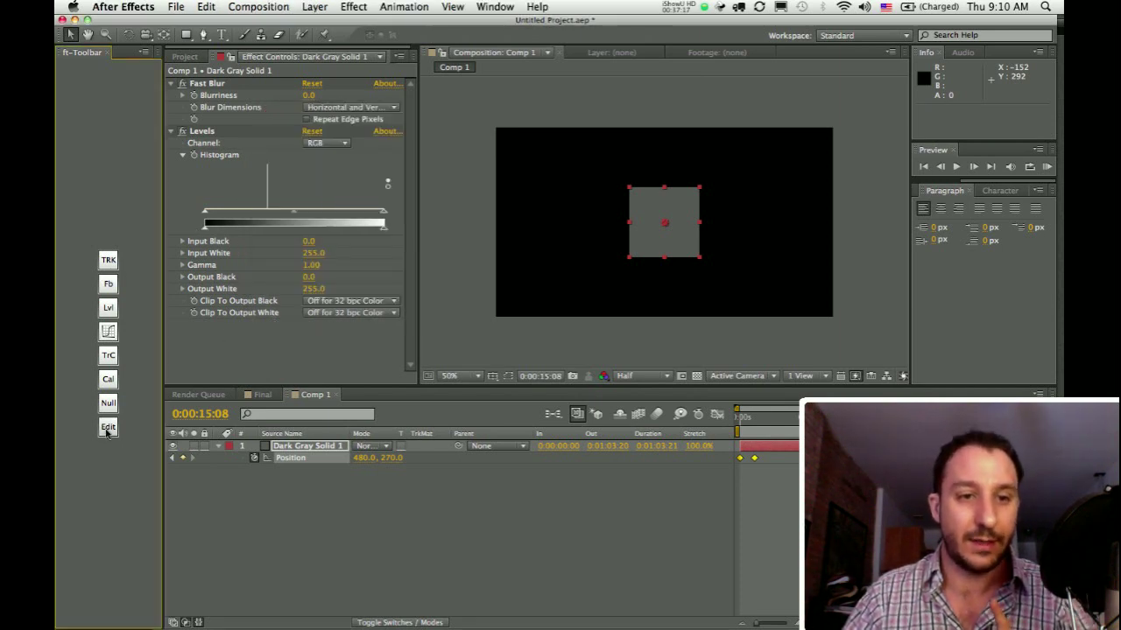
left_click(372, 175)
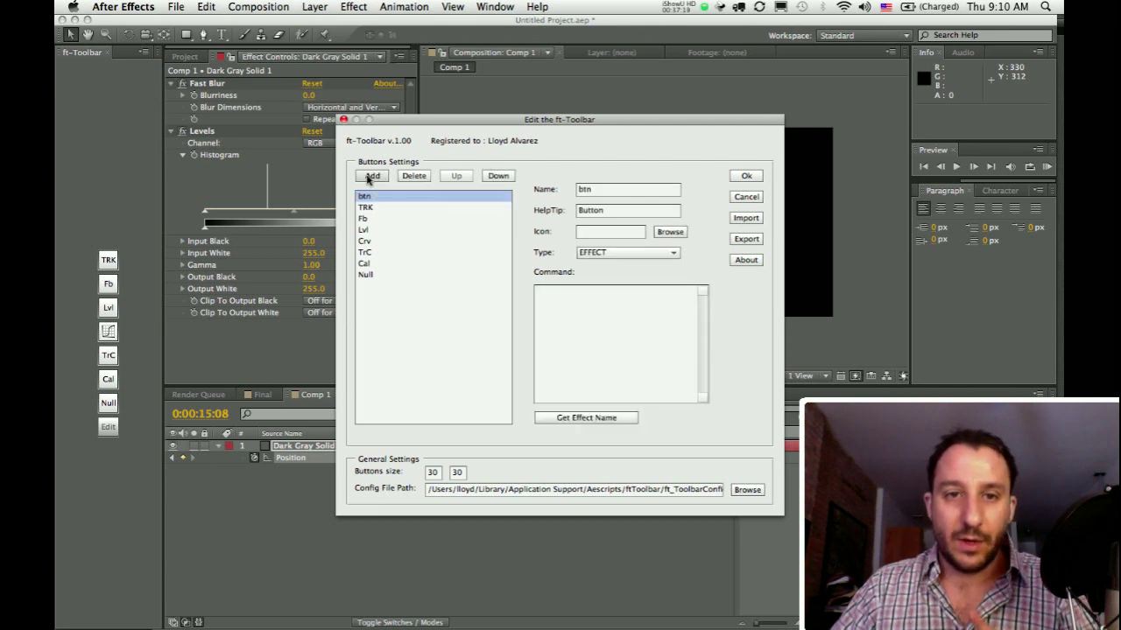
left_click(657, 252)
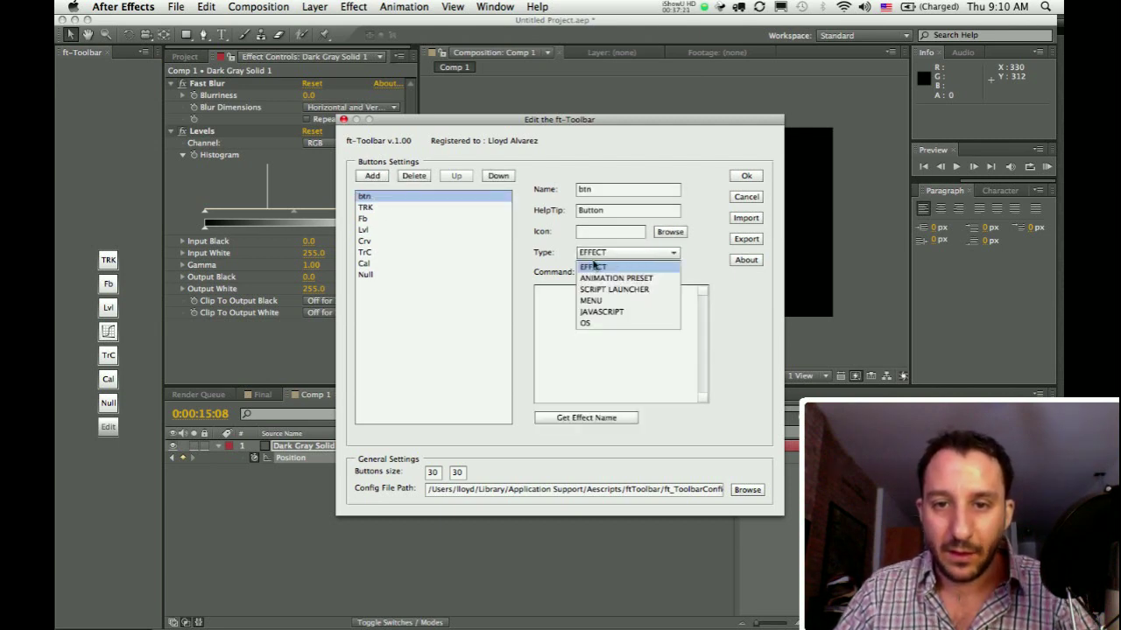
left_click(604, 312)
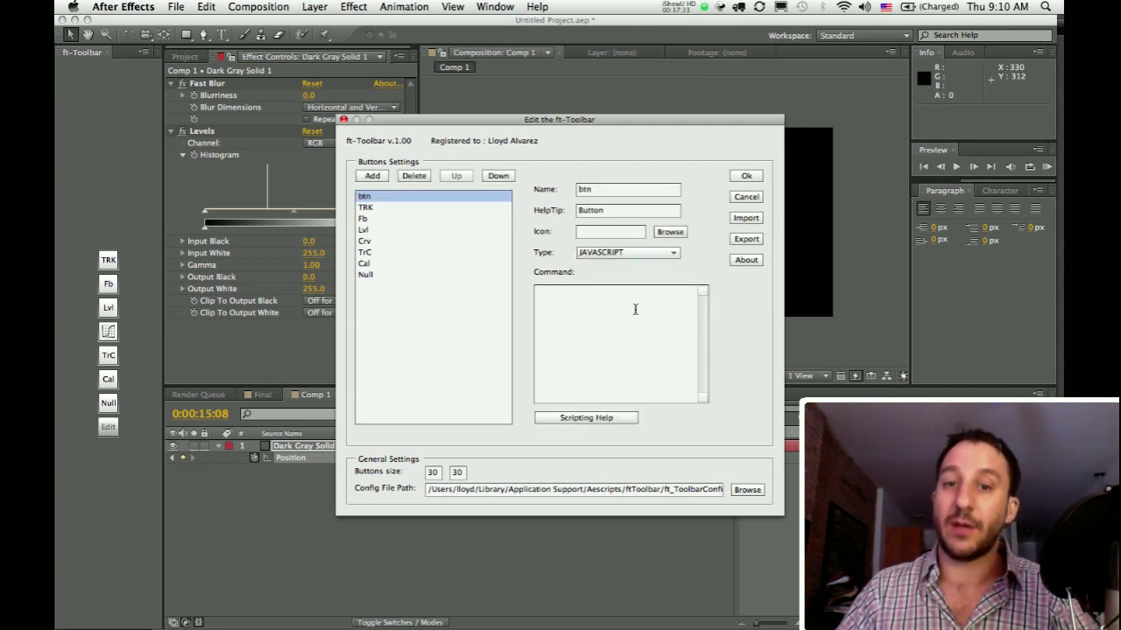
left_click_drag(599, 192, 548, 191)
type("MB")
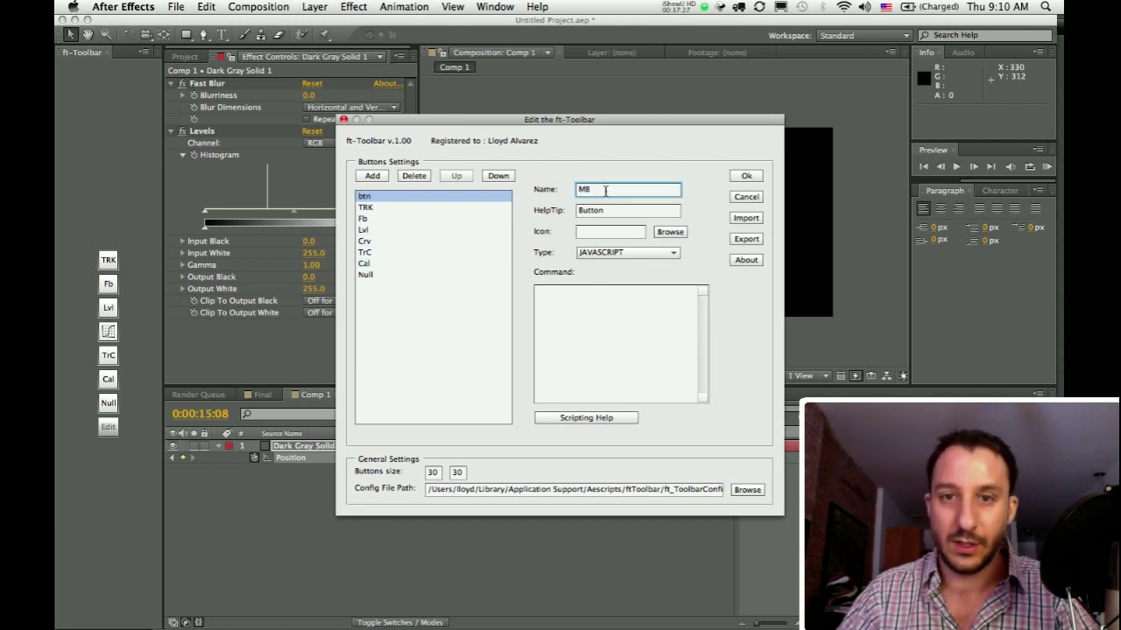
key("Tab")
type("Mo")
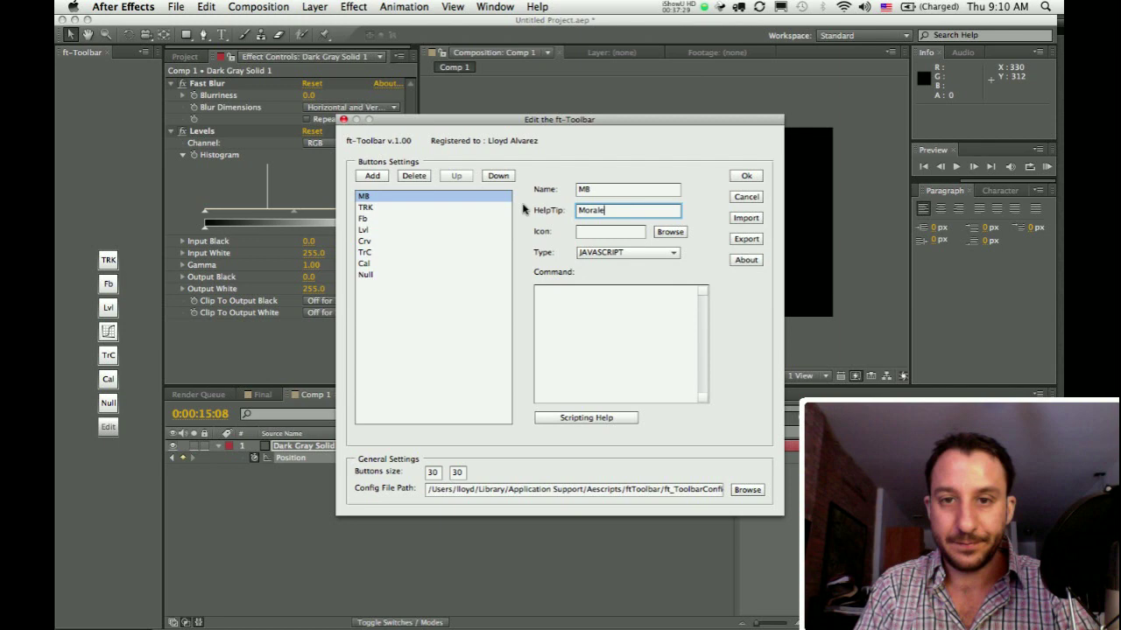
type("rale Booster")
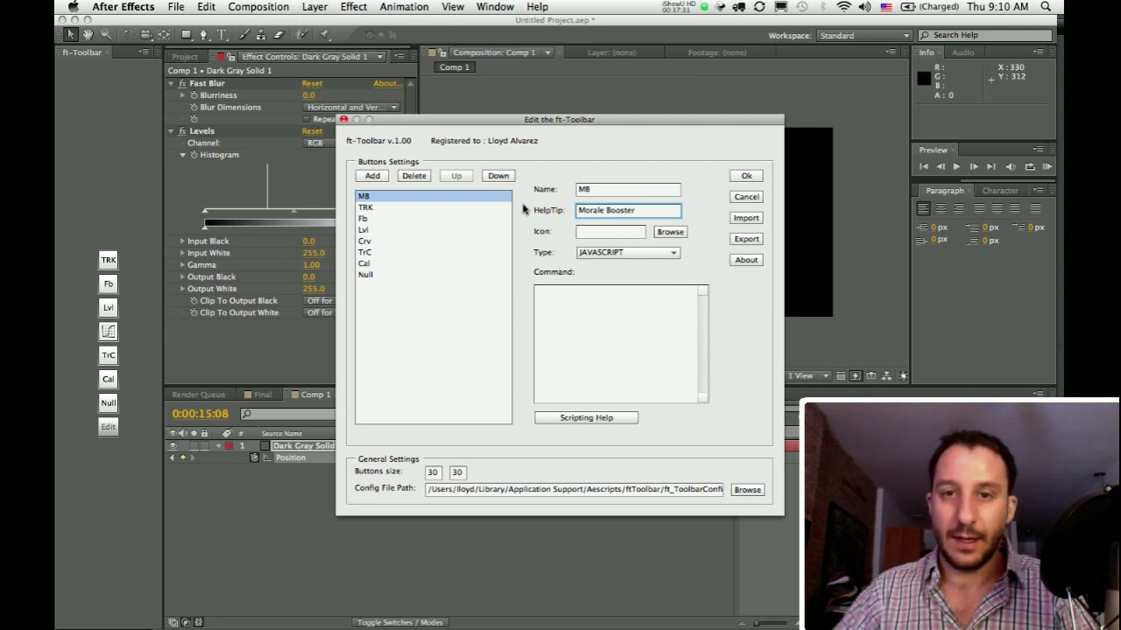
left_click(572, 315)
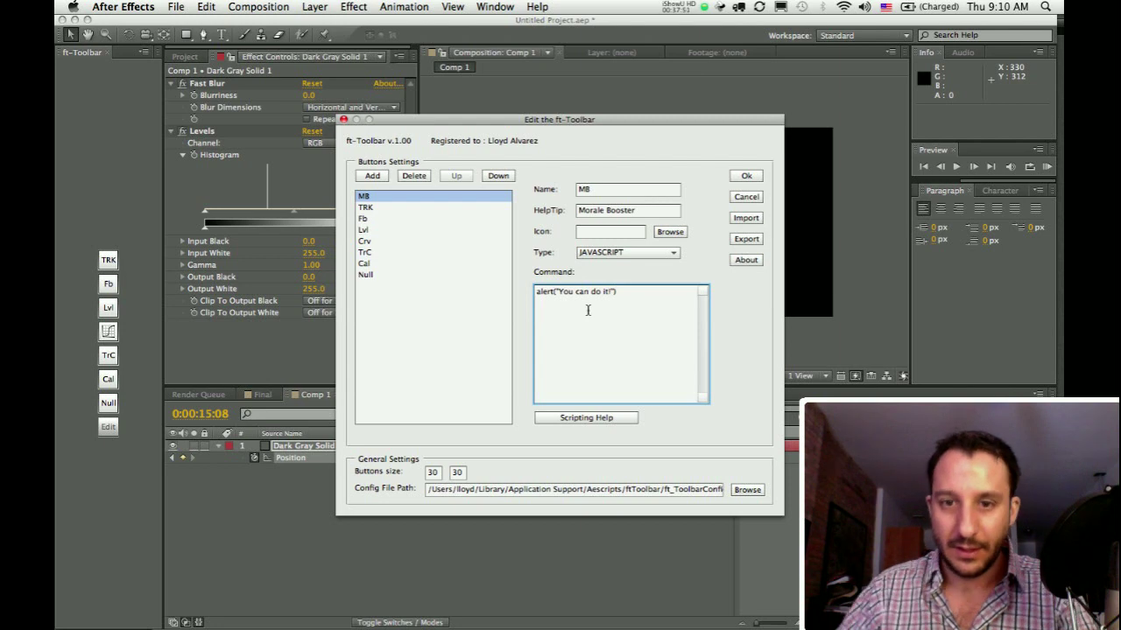
left_click(746, 176)
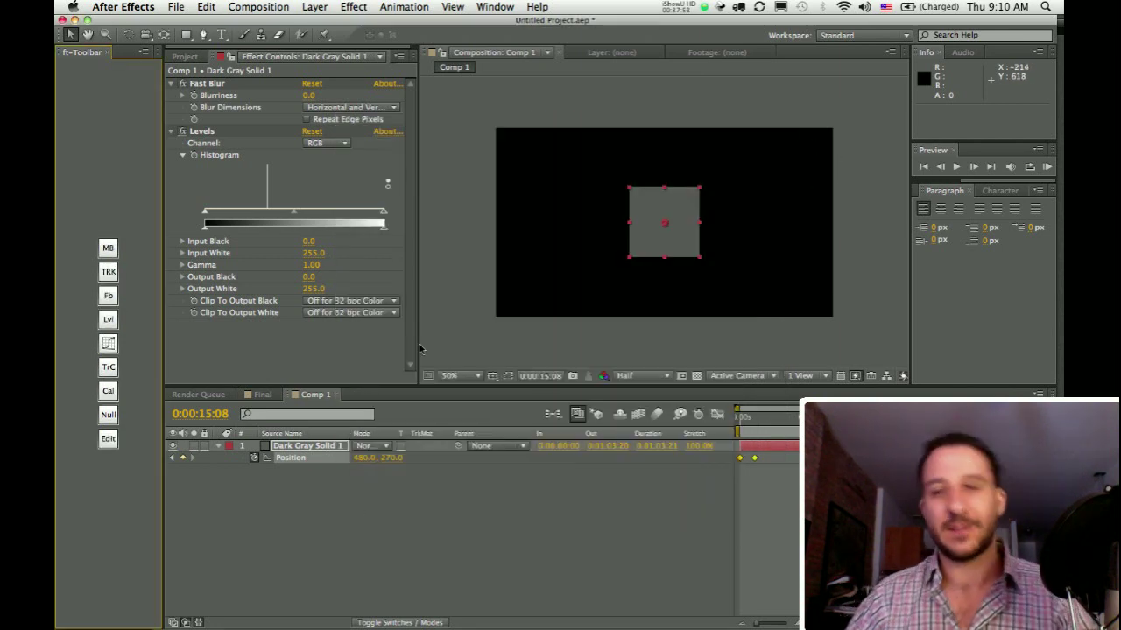
Step: Run the MB button, dismiss its 'You can do it!' alert, and switch to QuickTime Player
left_click(107, 250)
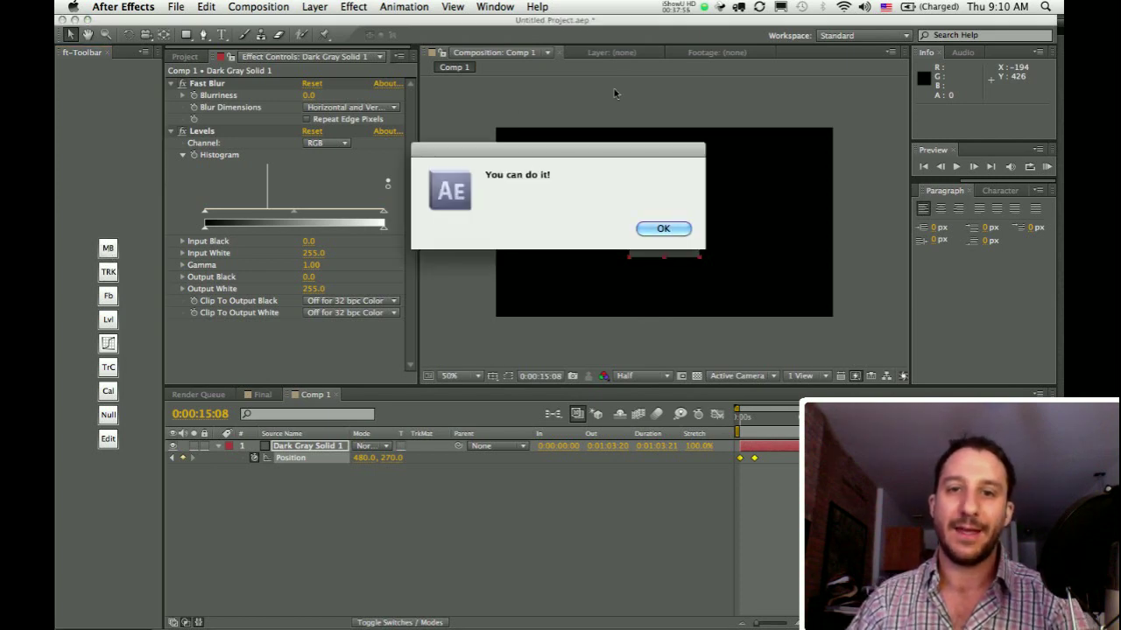
left_click_drag(602, 154, 500, 130)
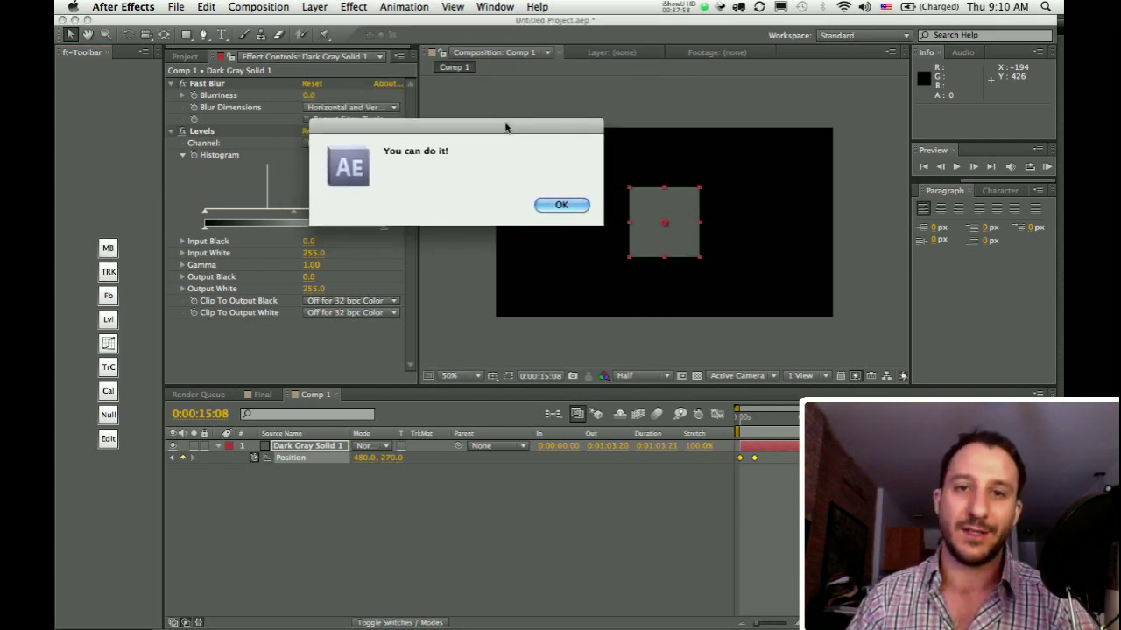
left_click(557, 206)
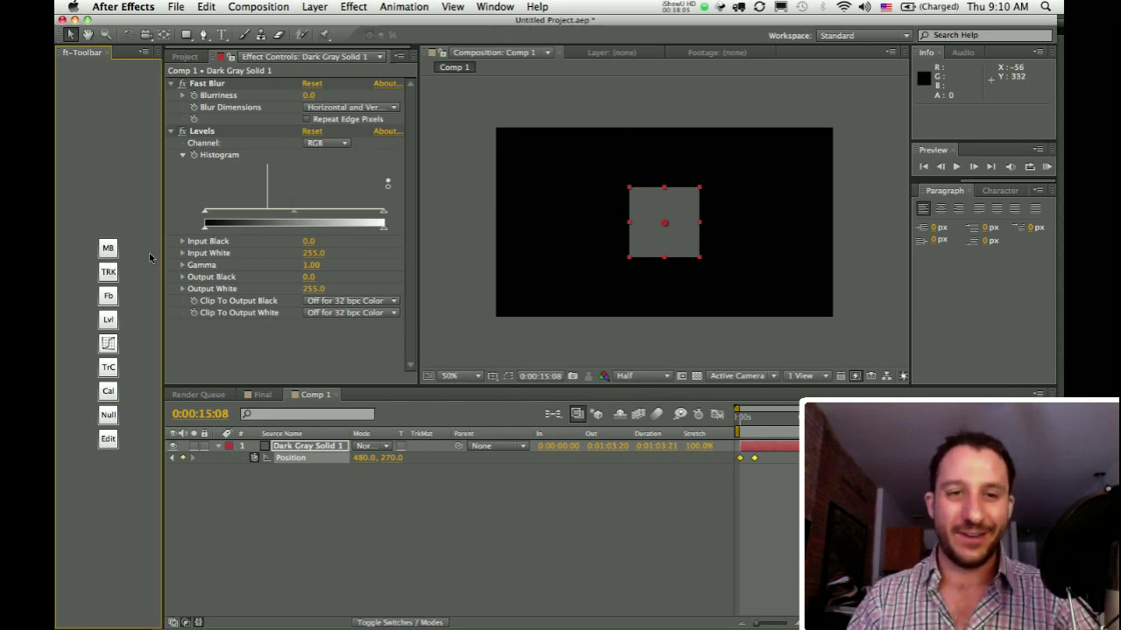
key("super+Tab")
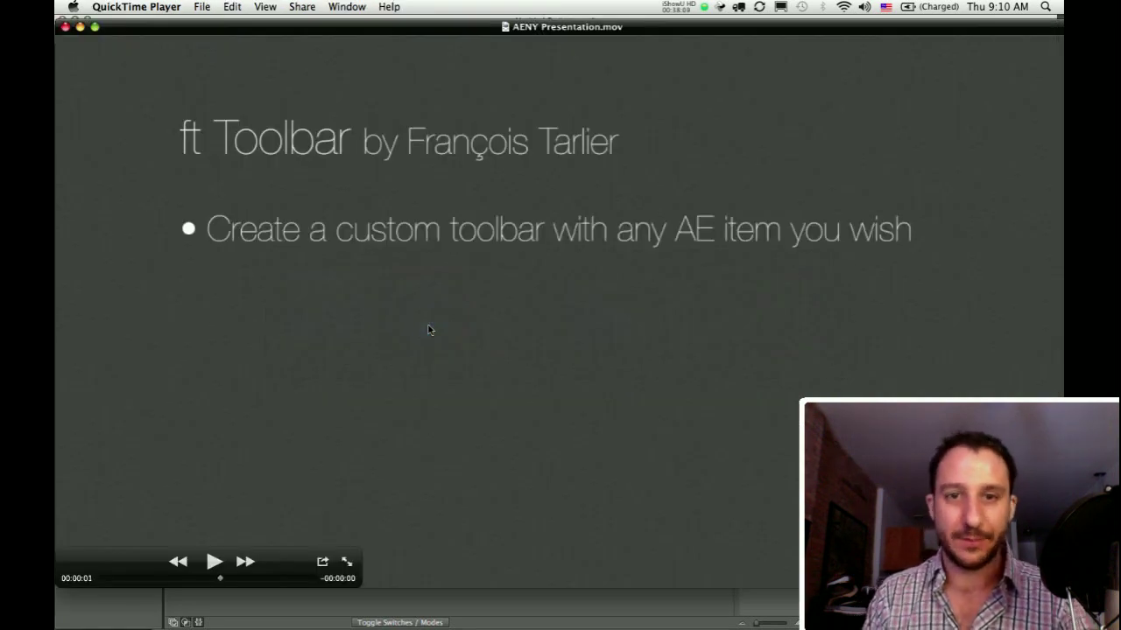
Step: Step through five bullets: item types, custom icons, terminal commands, custom javascript, and docking orientation
key("Right")
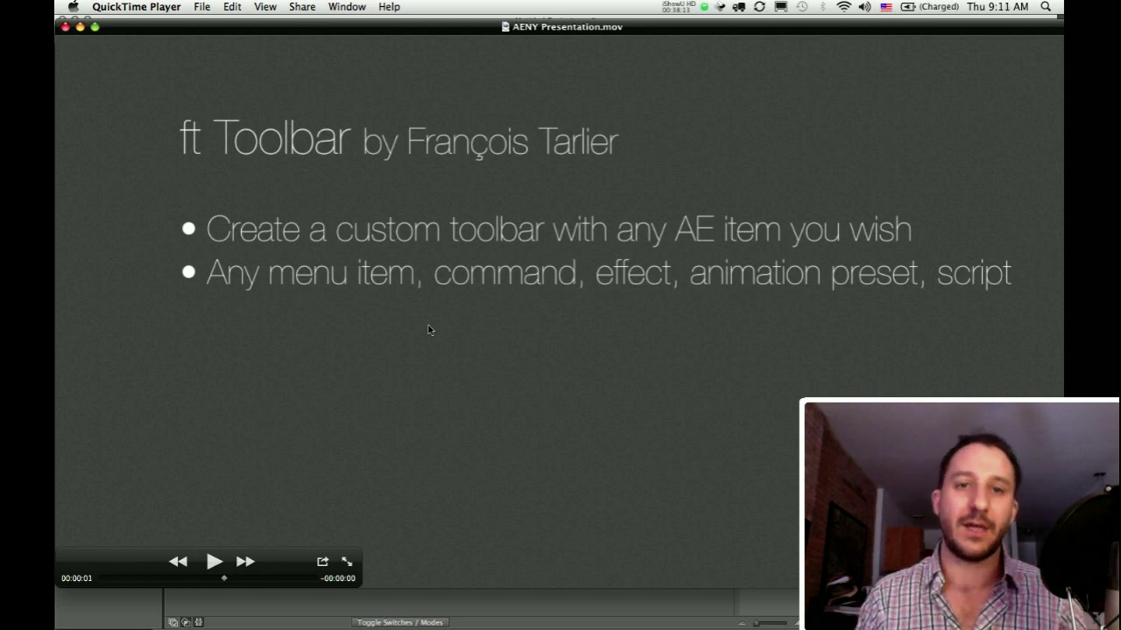
key("Right")
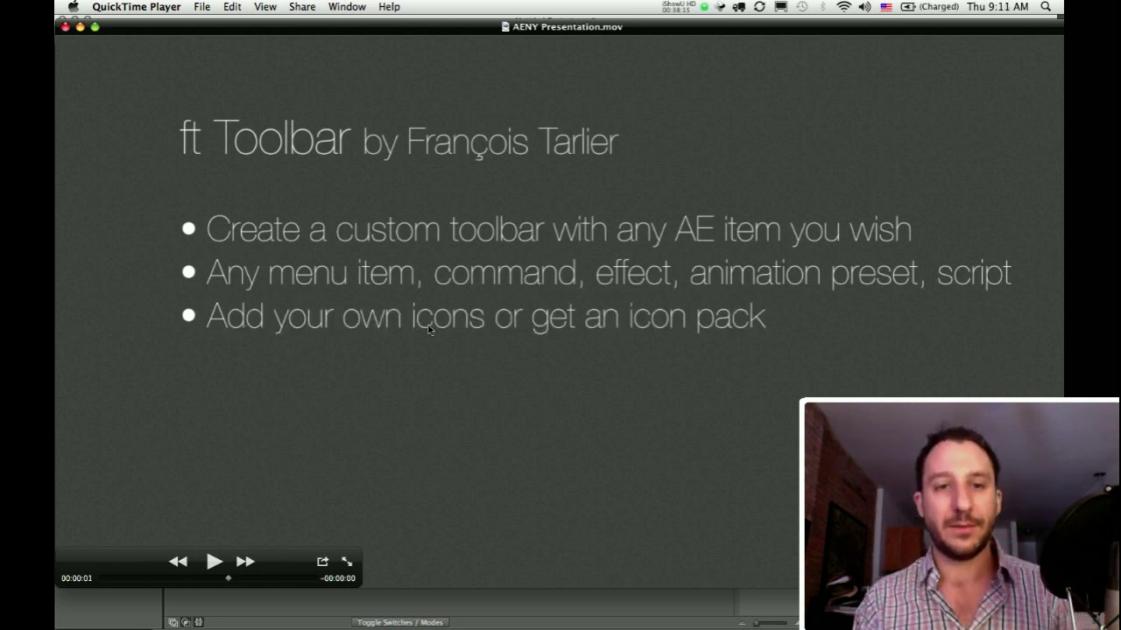
key("Right")
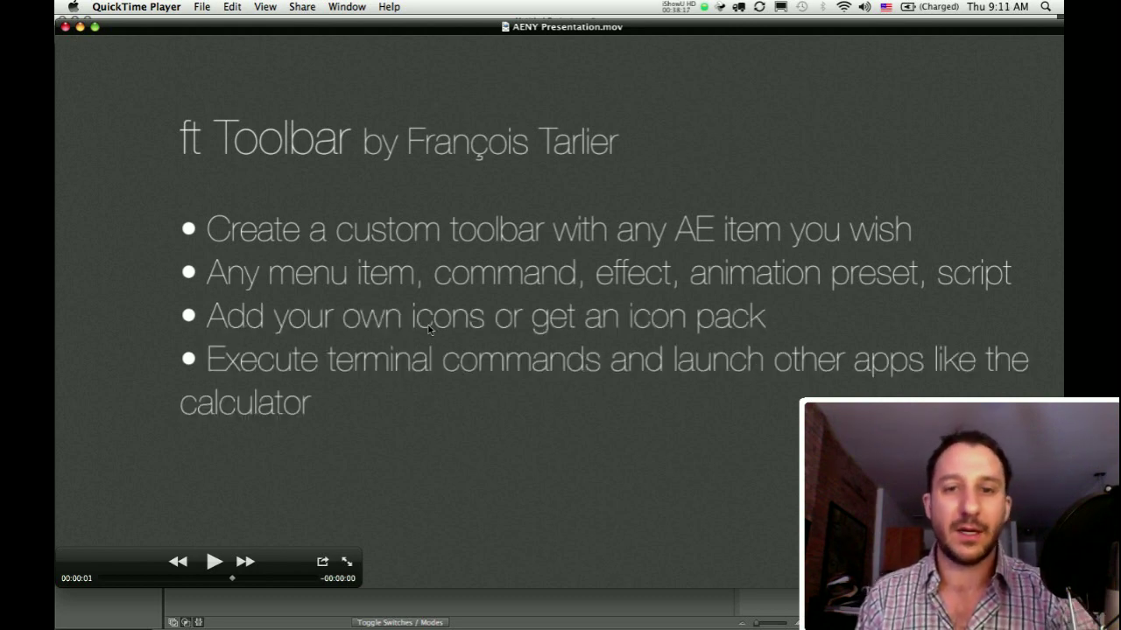
key("Right")
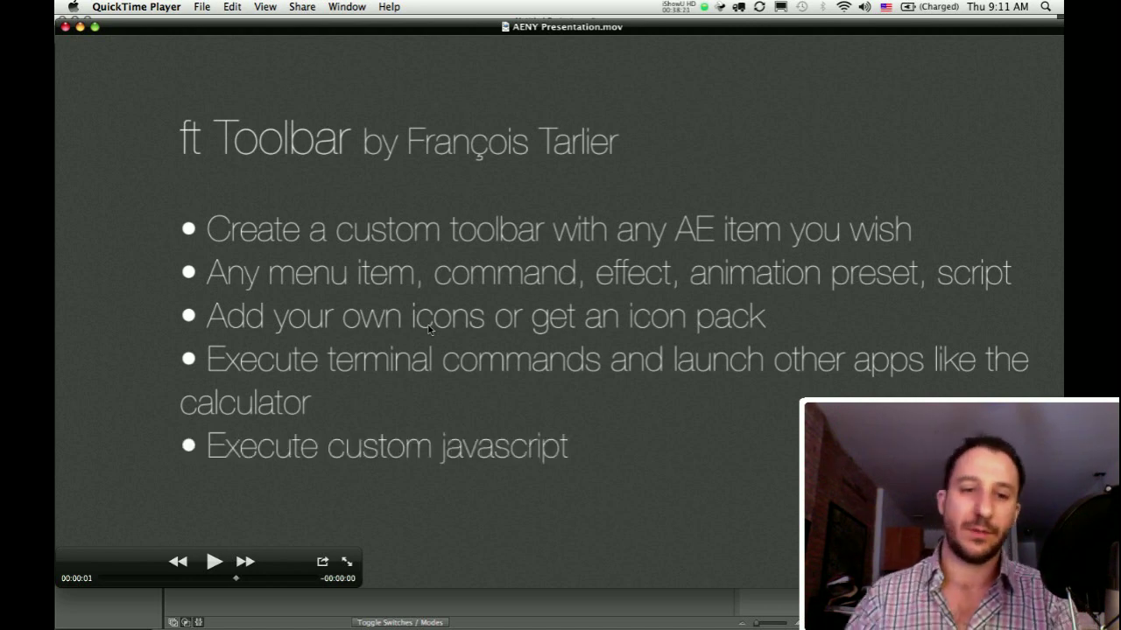
key("Right")
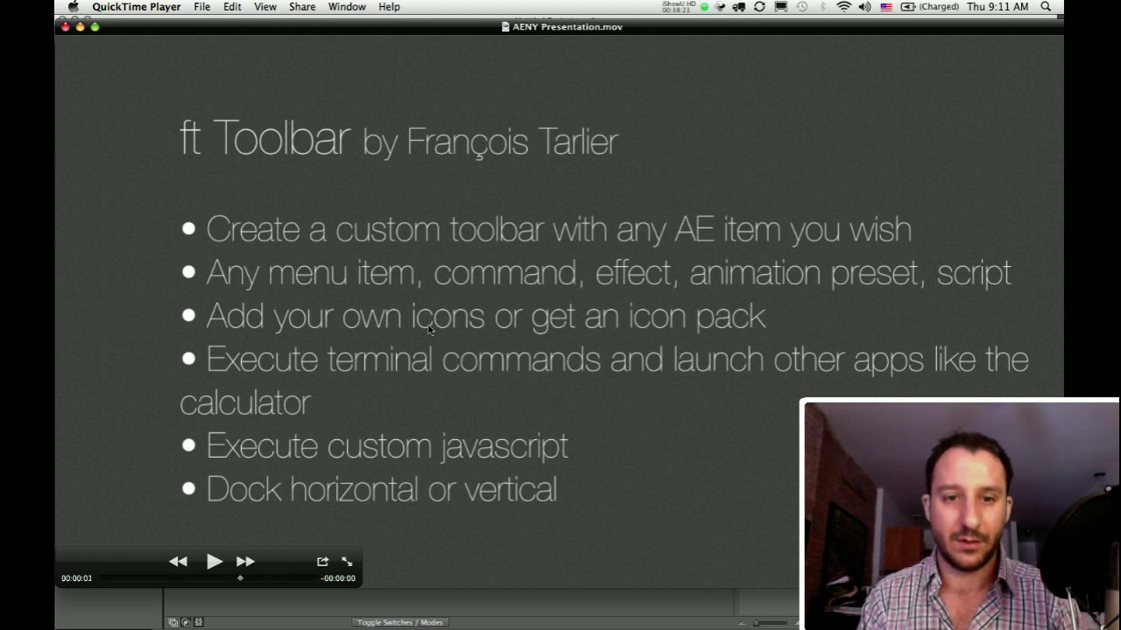